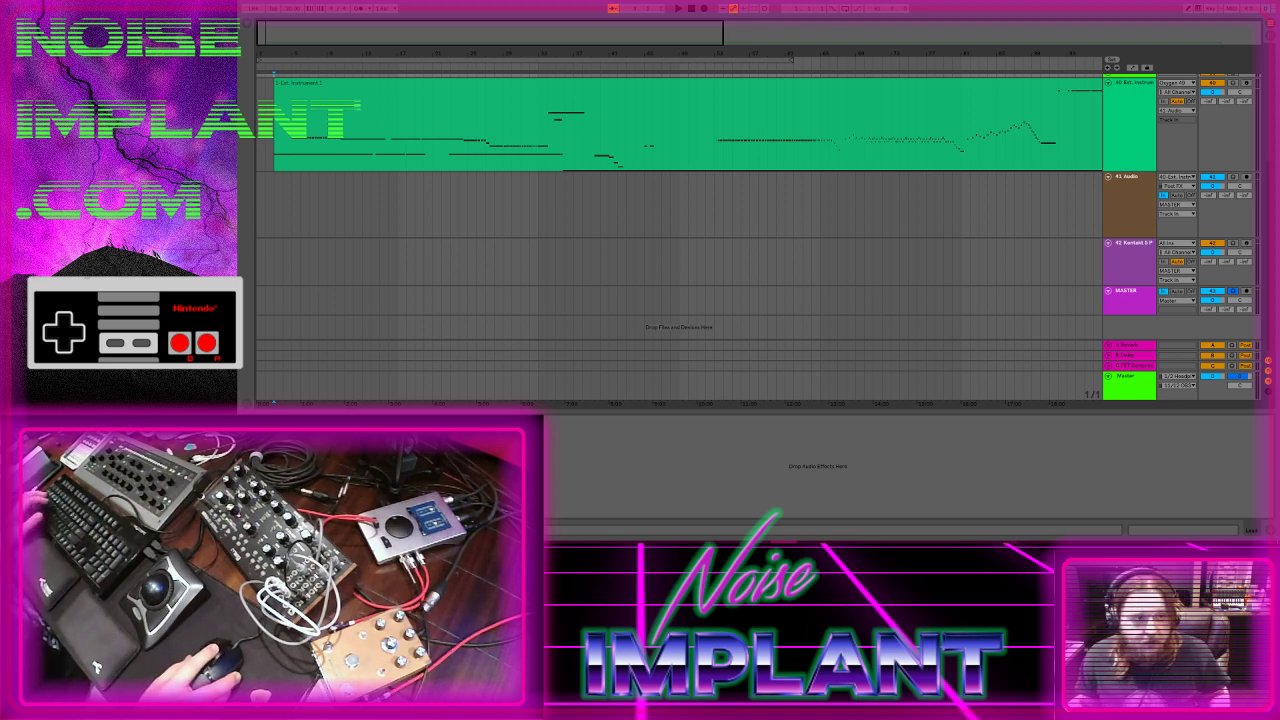
Start the Ableton arrangement playing and switch to the Voicemeeter mixer window.
key("space")
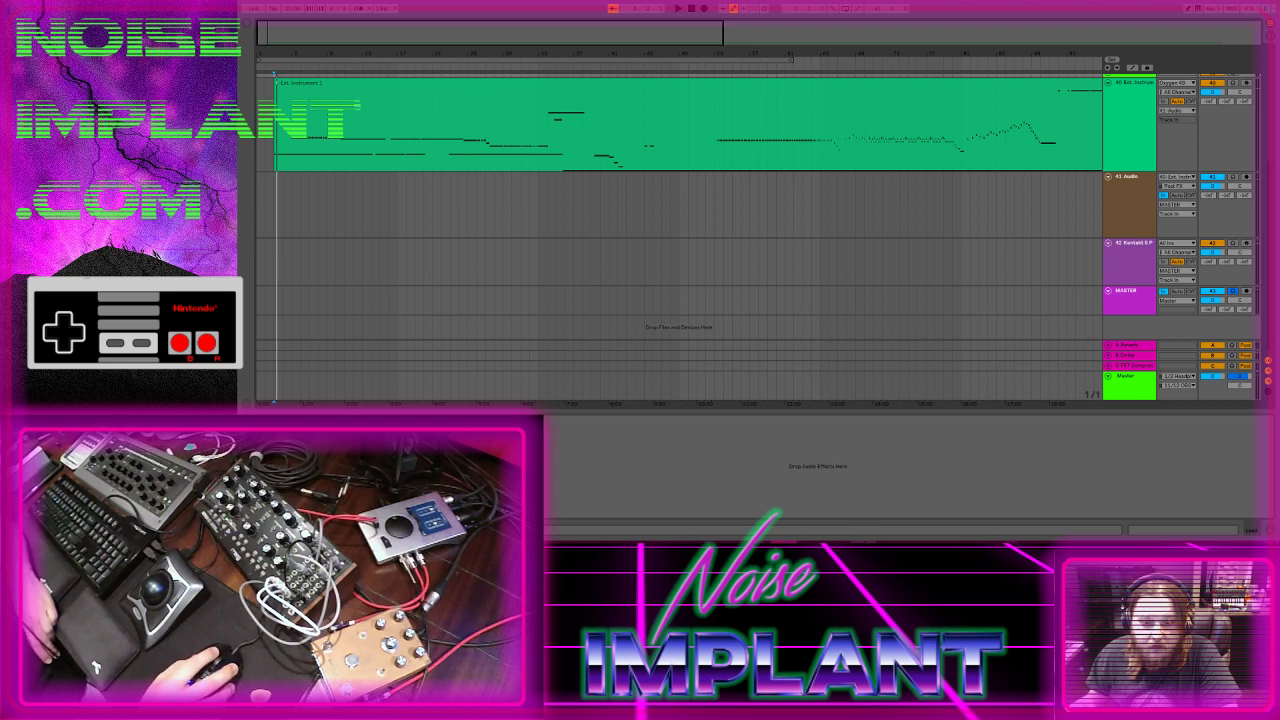
mouse_move(863, 548)
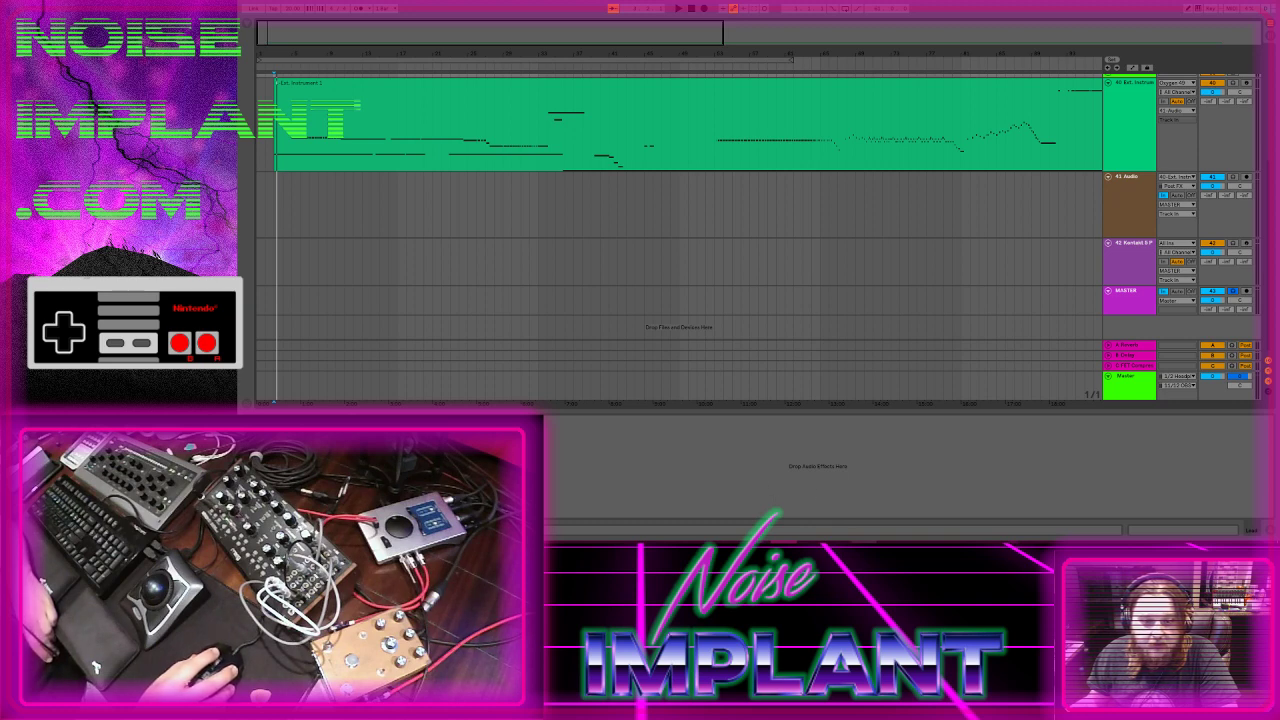
key("alt+Tab")
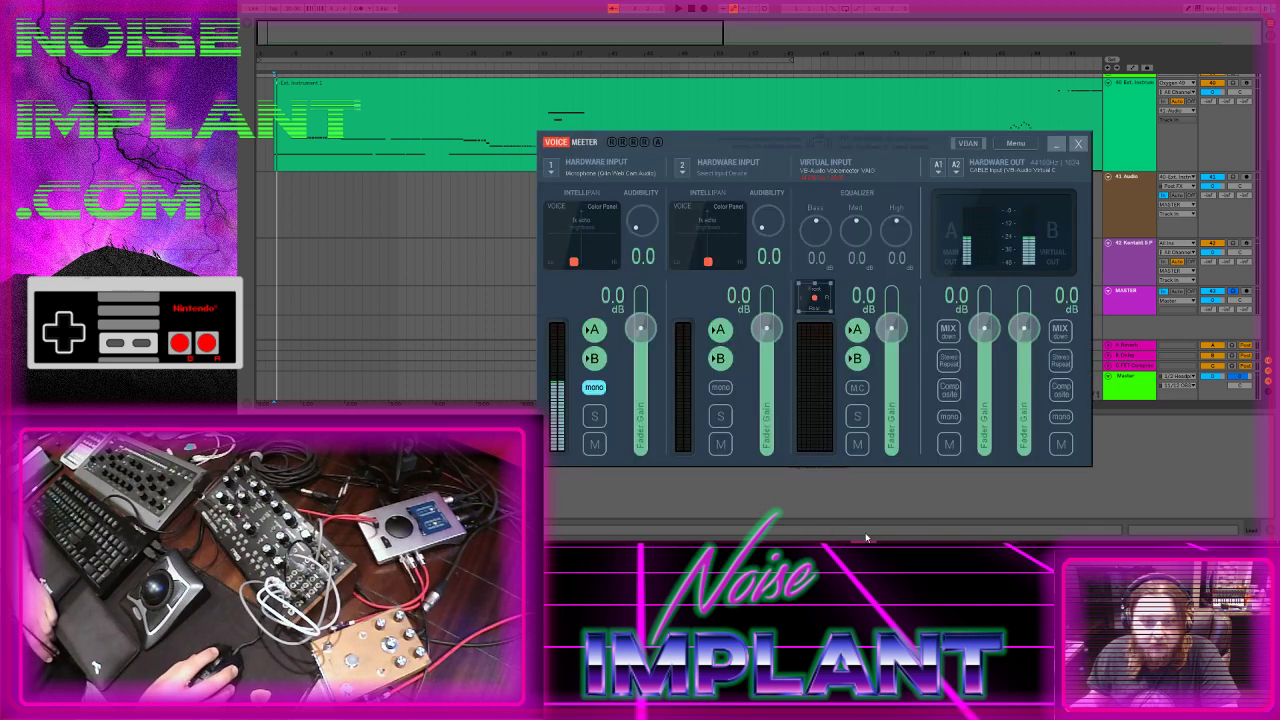
Open the VB-Audio website from the VOICEMEETER title link in the mixer.
left_click(815, 141)
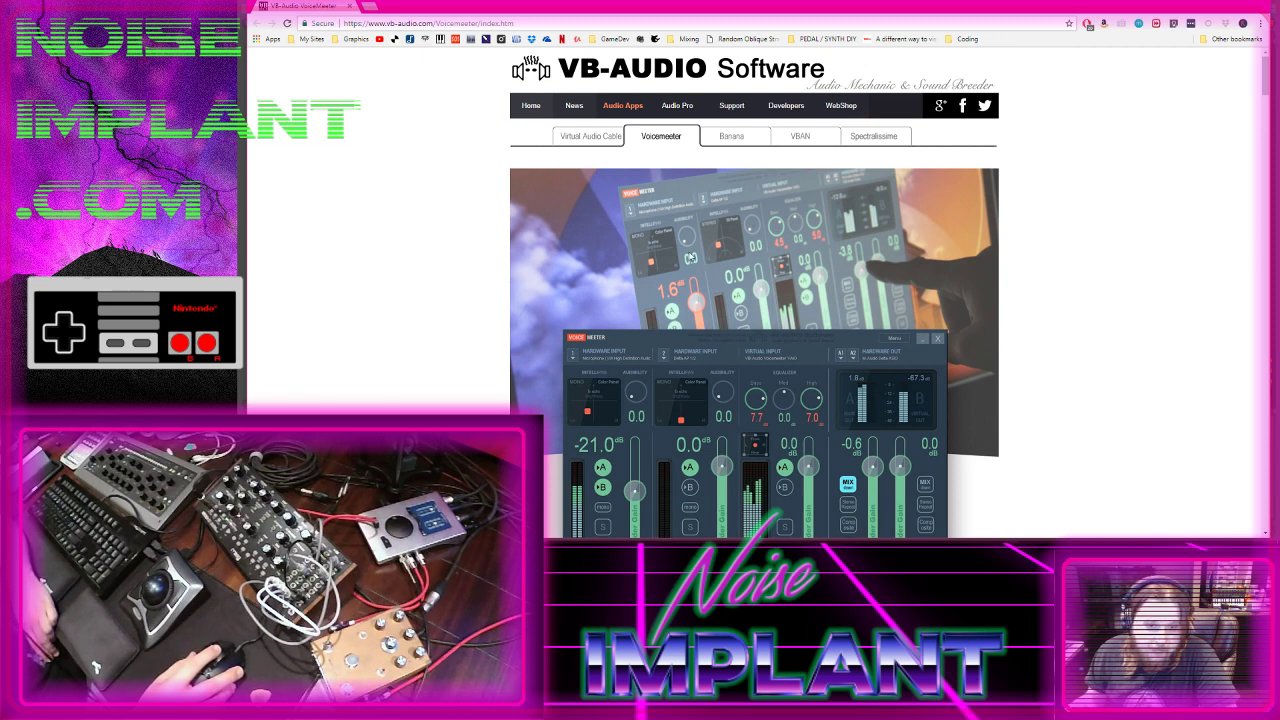
Go to the VB-CABLE Virtual Audio Cable page offering VBCABLE_Driver_Pack43.zip.
scroll(675, 202, "down", 1)
left_click(591, 90)
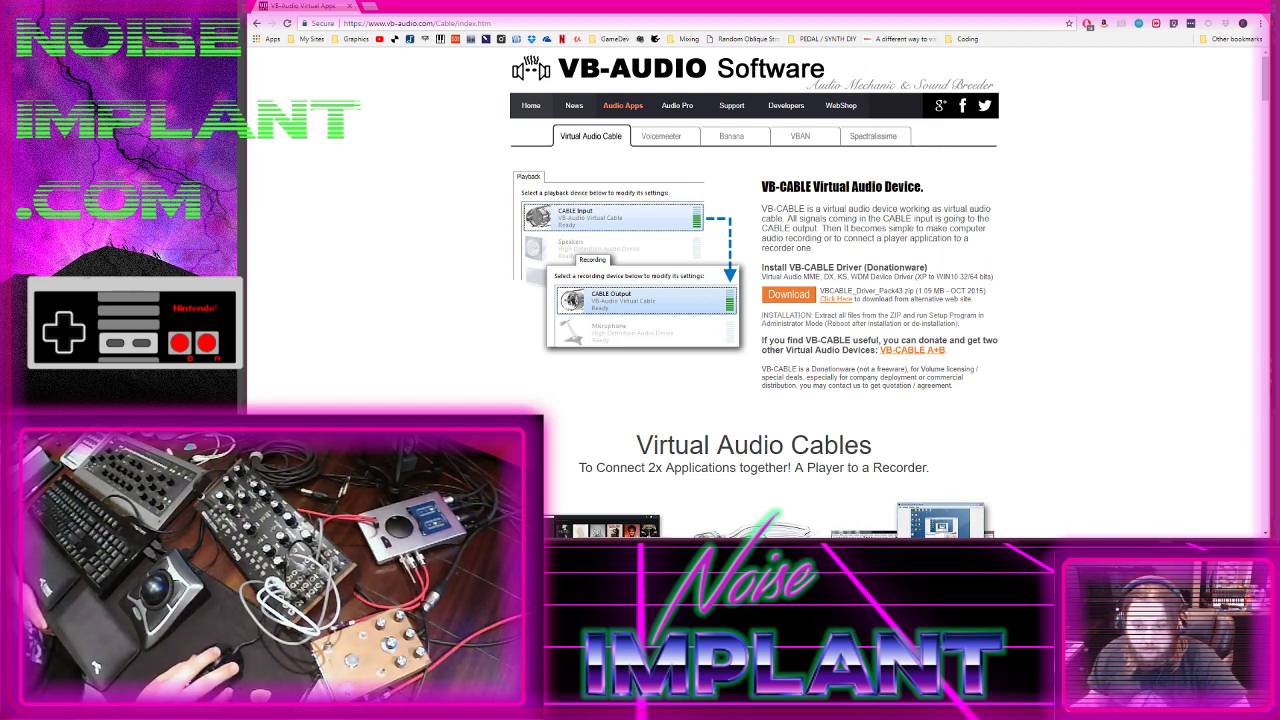
Open the Windows Recording devices list and move the Sound dialog down-right.
right_click(1190, 556)
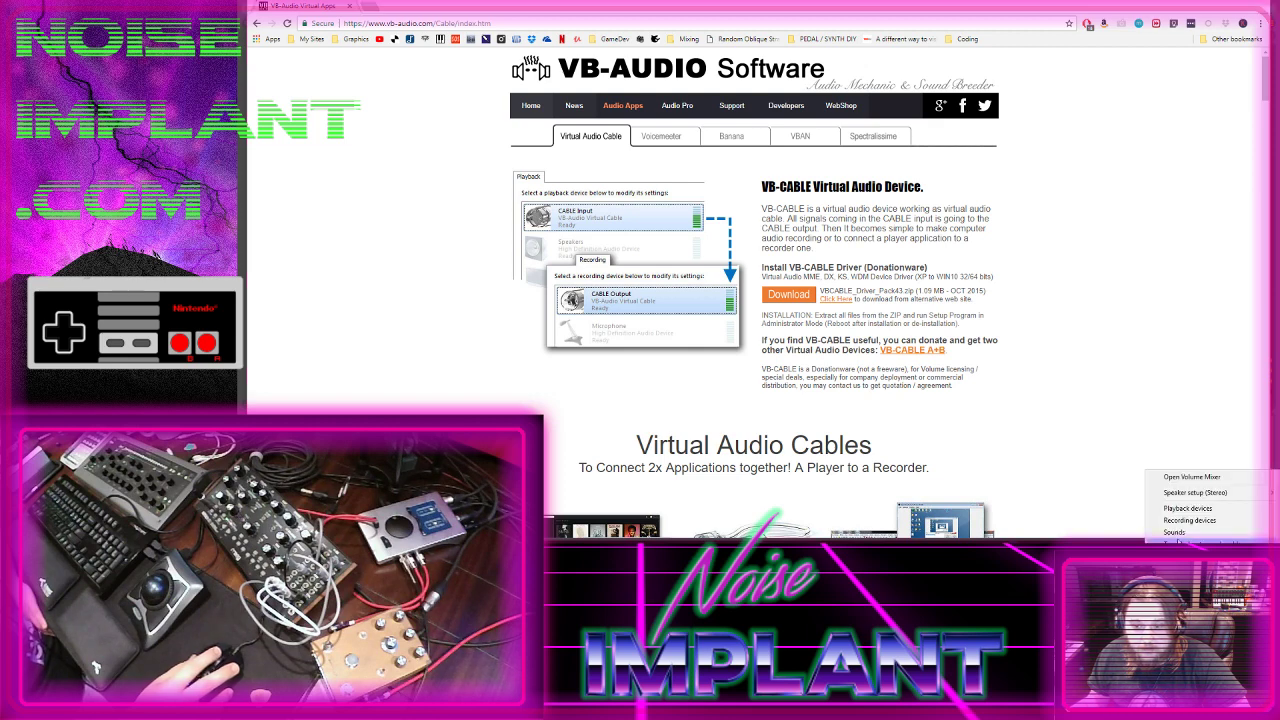
left_click(1190, 521)
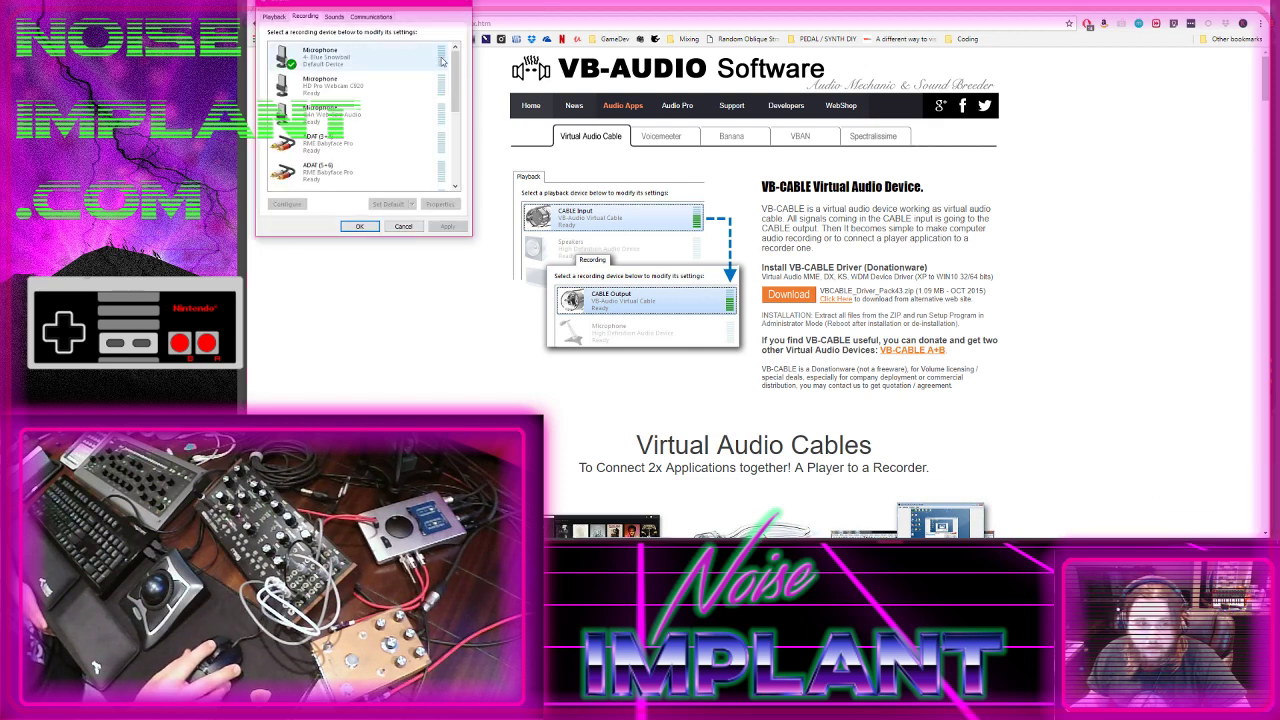
scroll(350, 140, "down", 5)
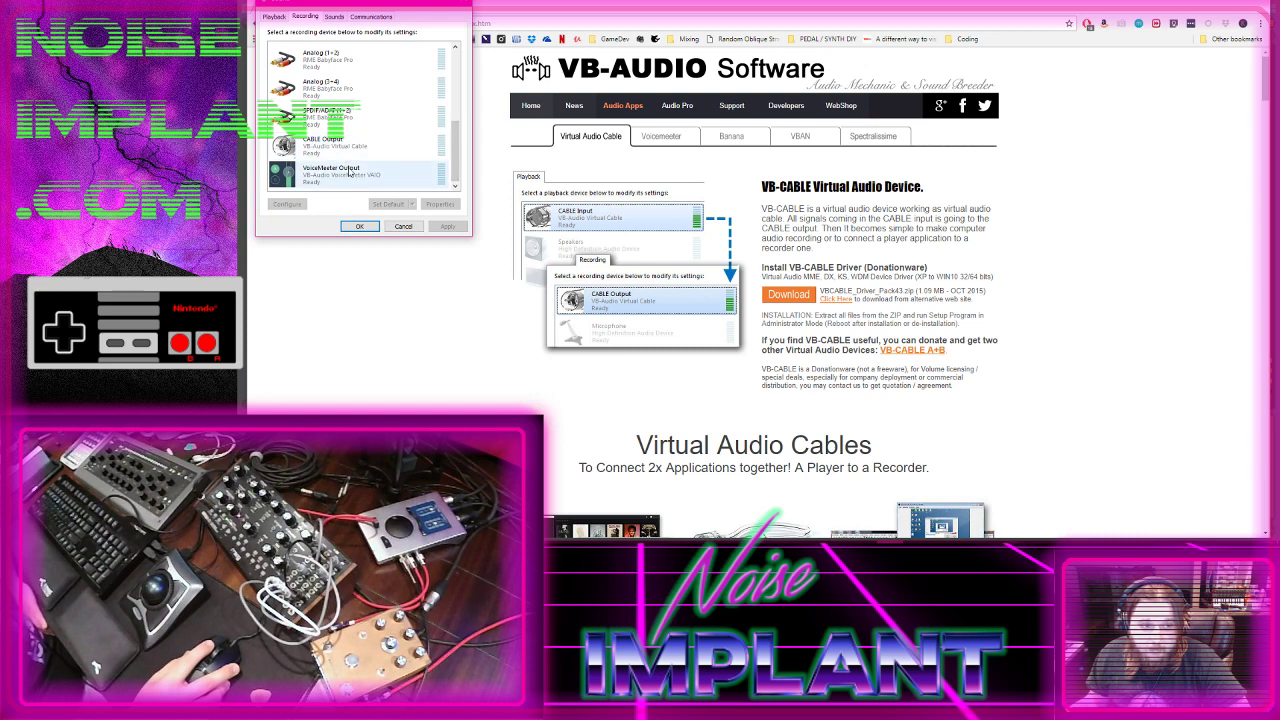
left_click_drag(328, 2, 439, 80)
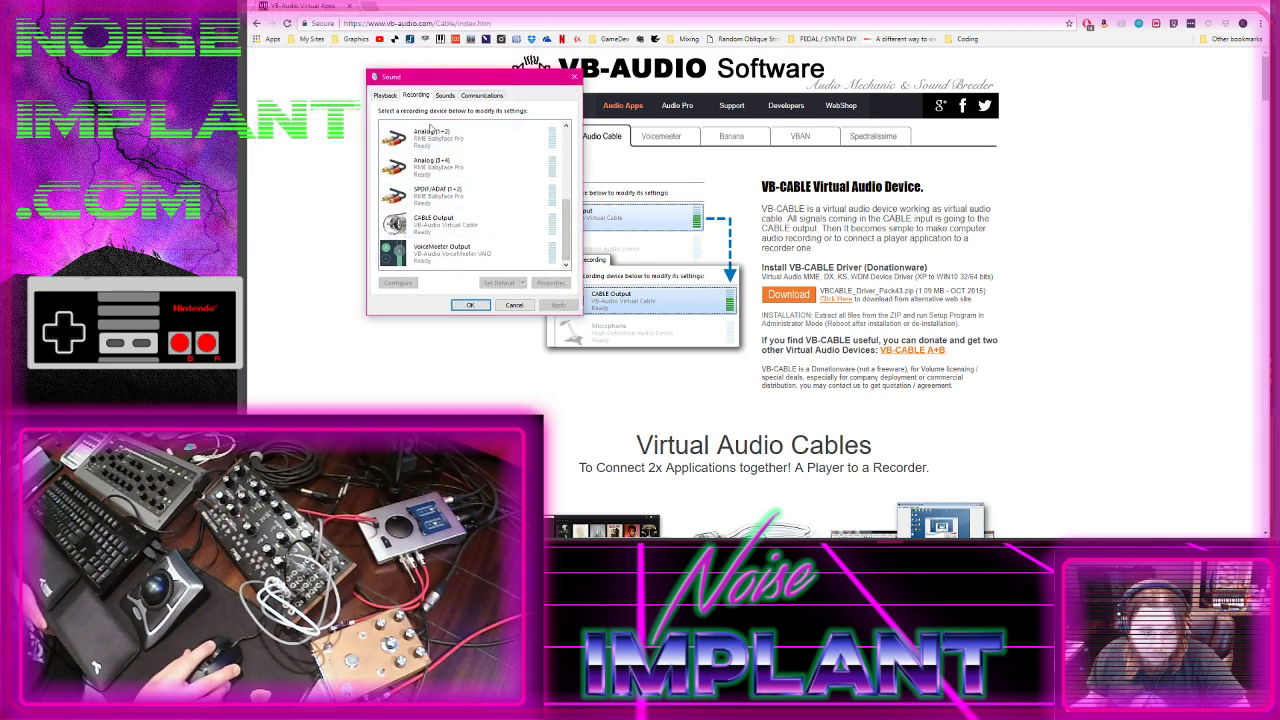
Set VoiceMeeter Output to listen through VoiceMeeter Input and apply the change.
right_click(456, 247)
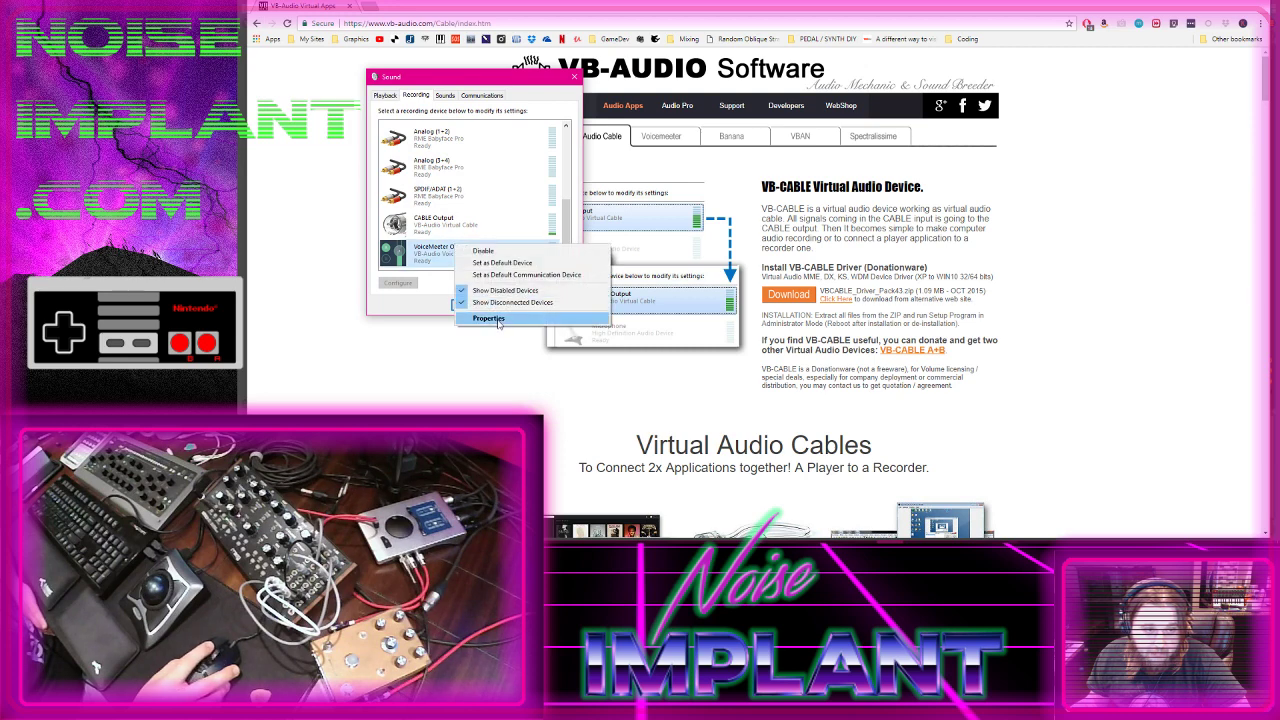
left_click(490, 318)
left_click(427, 136)
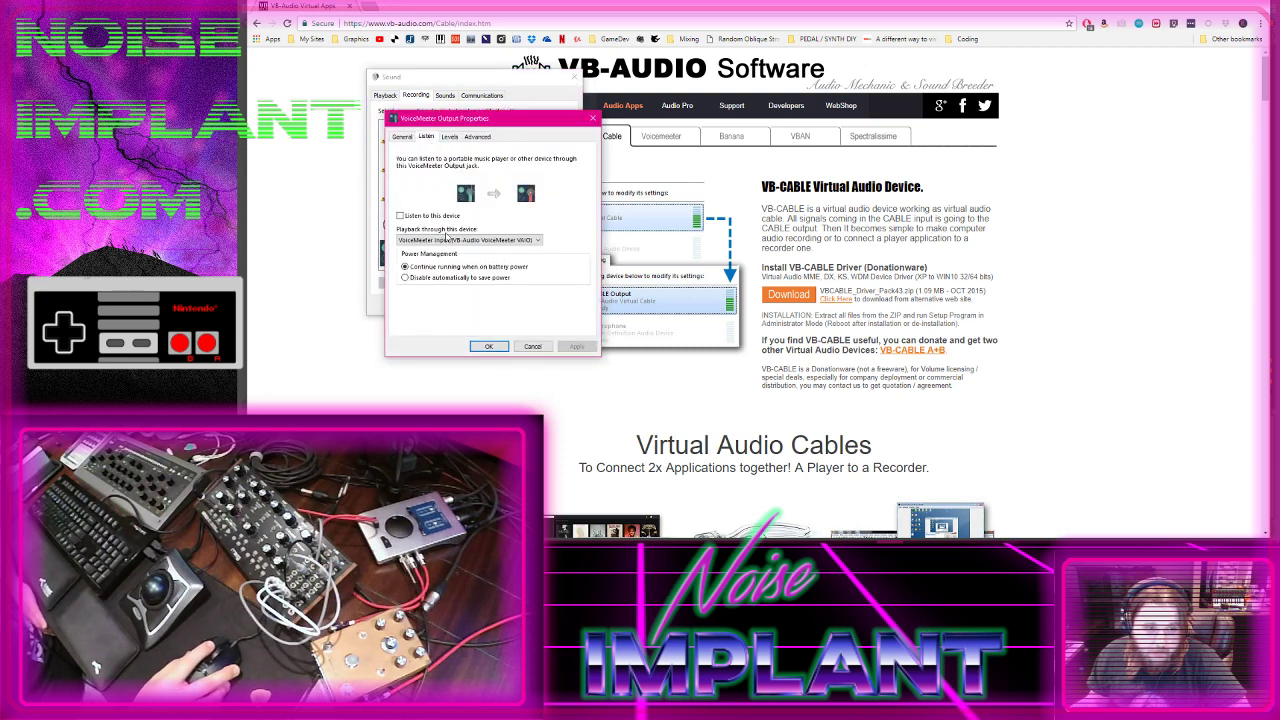
left_click(536, 241)
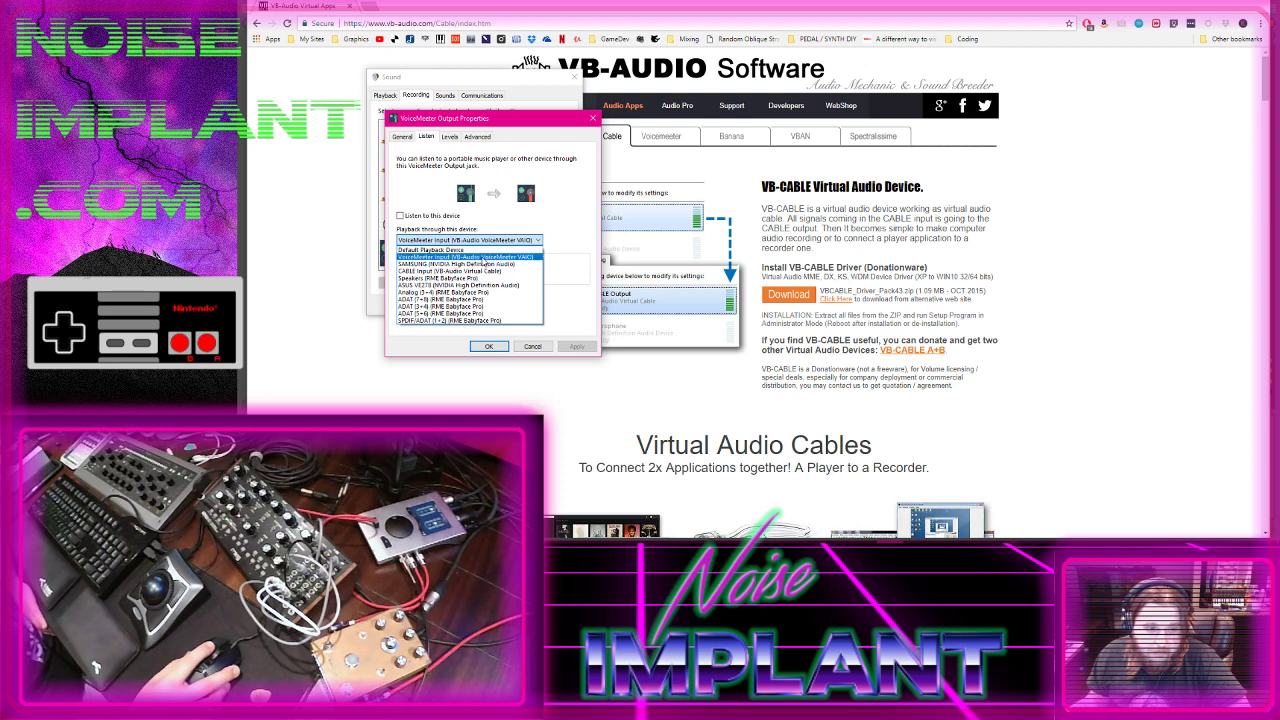
left_click(483, 259)
left_click(489, 346)
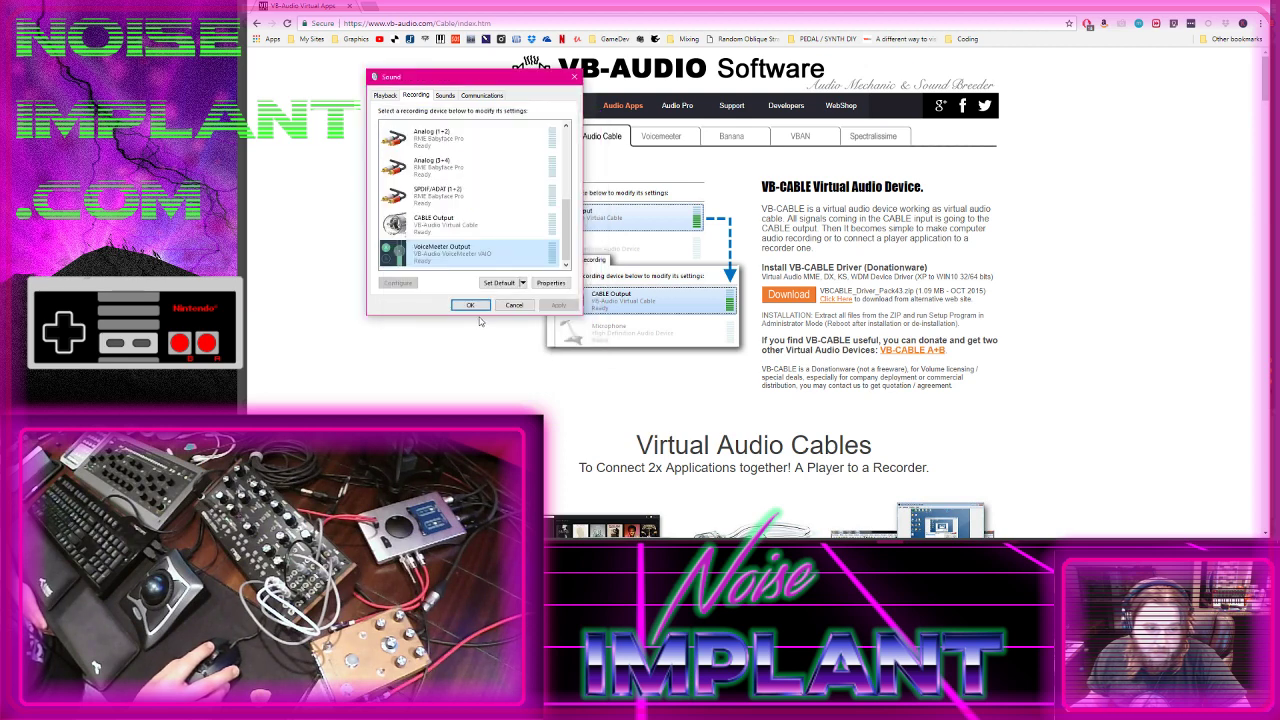
left_click(470, 305)
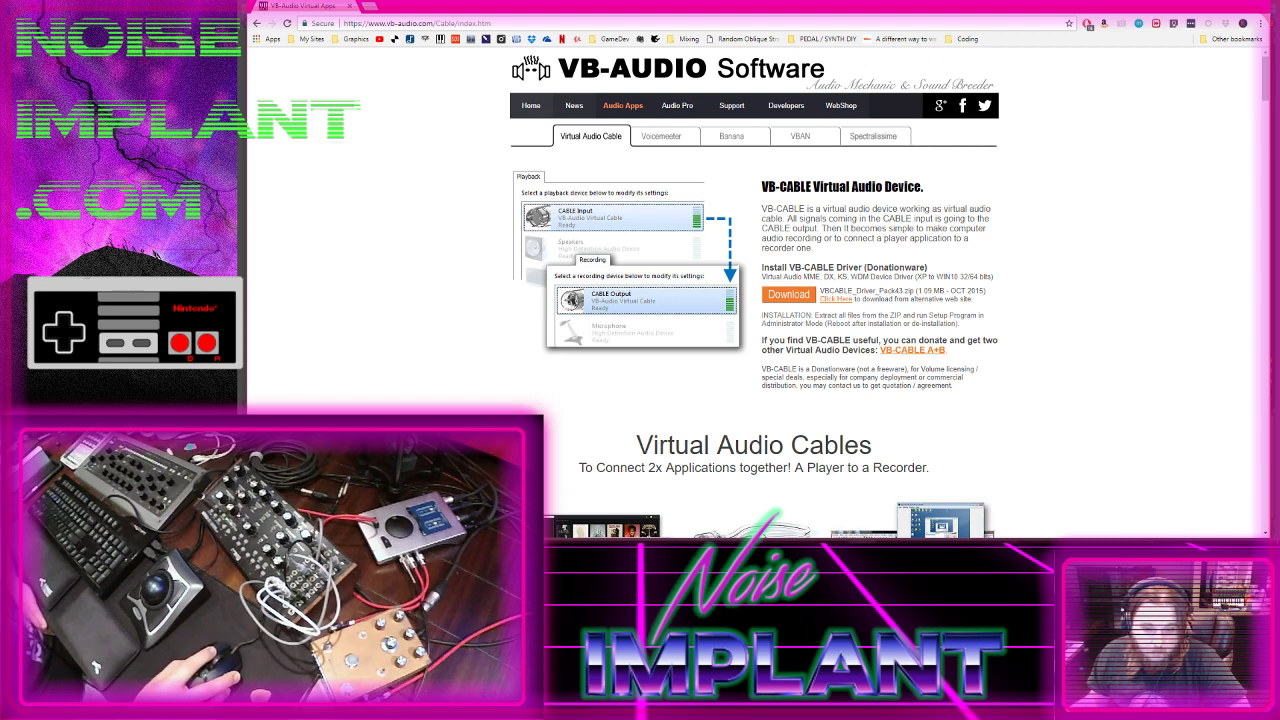
Close the extra Voicemeeter browser tab and return to the mixer over Ableton.
key("alt+Tab")
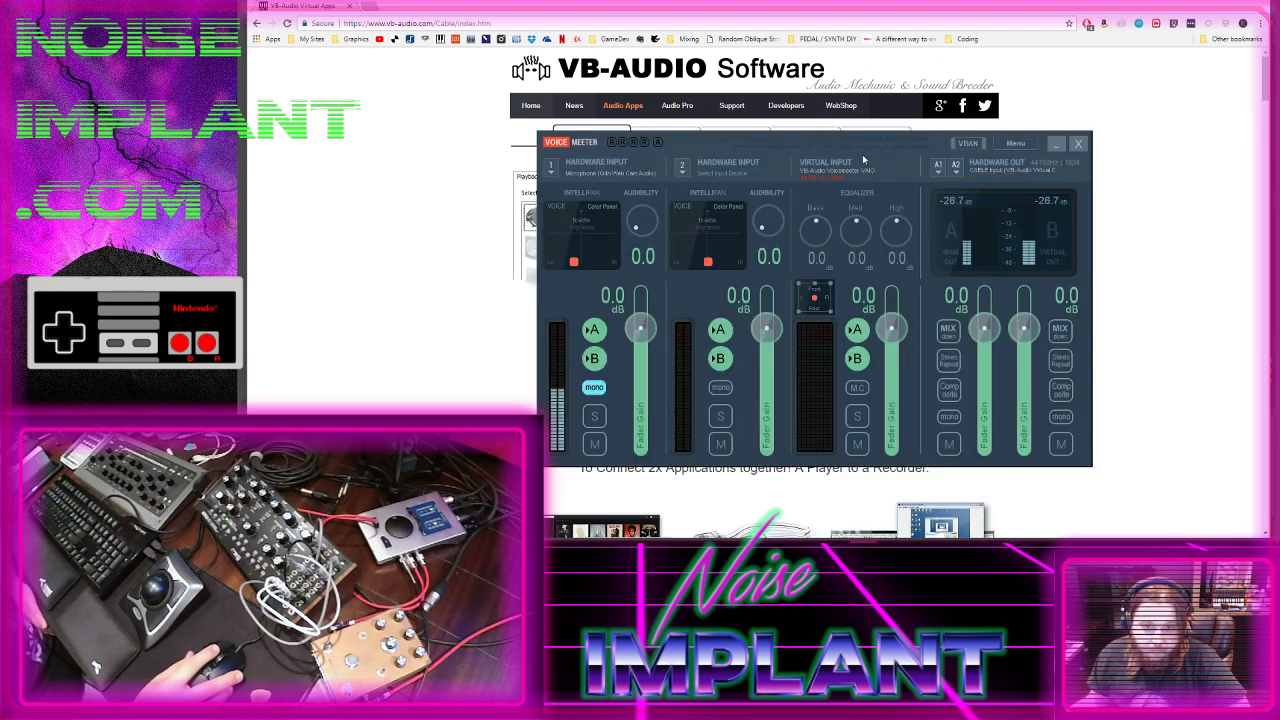
left_click(800, 106)
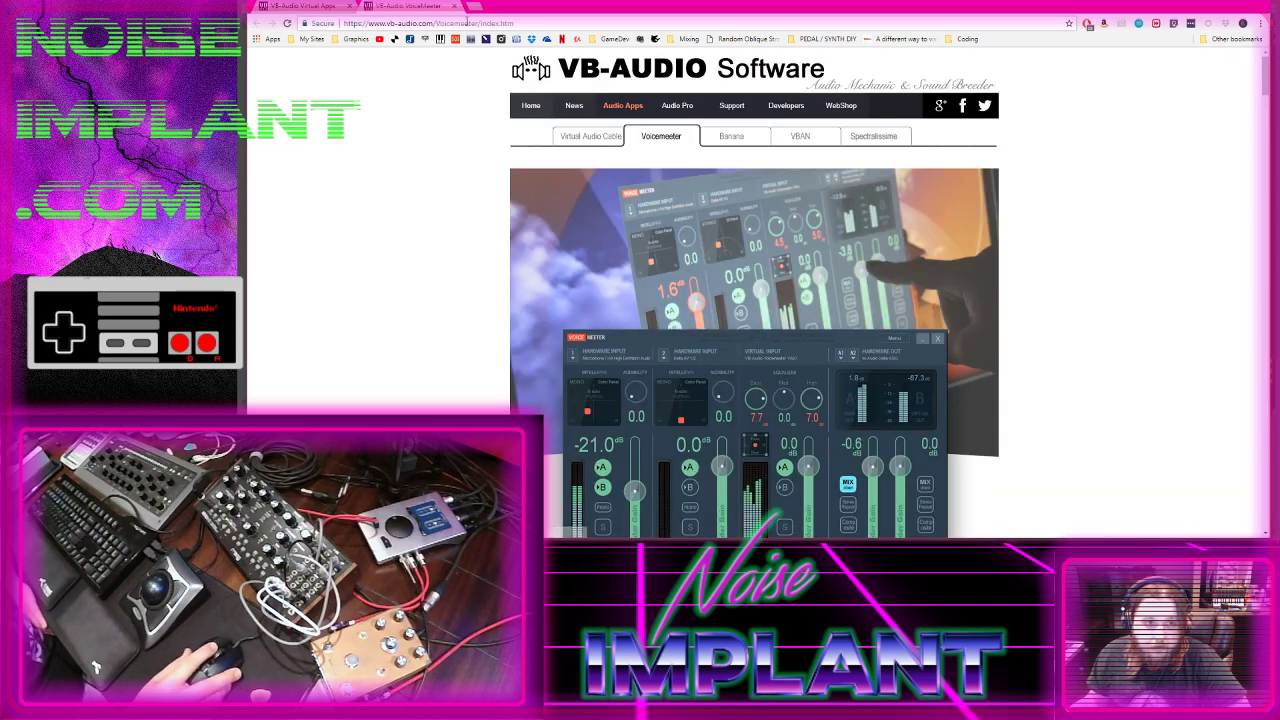
left_click(455, 7)
key("alt+Tab")
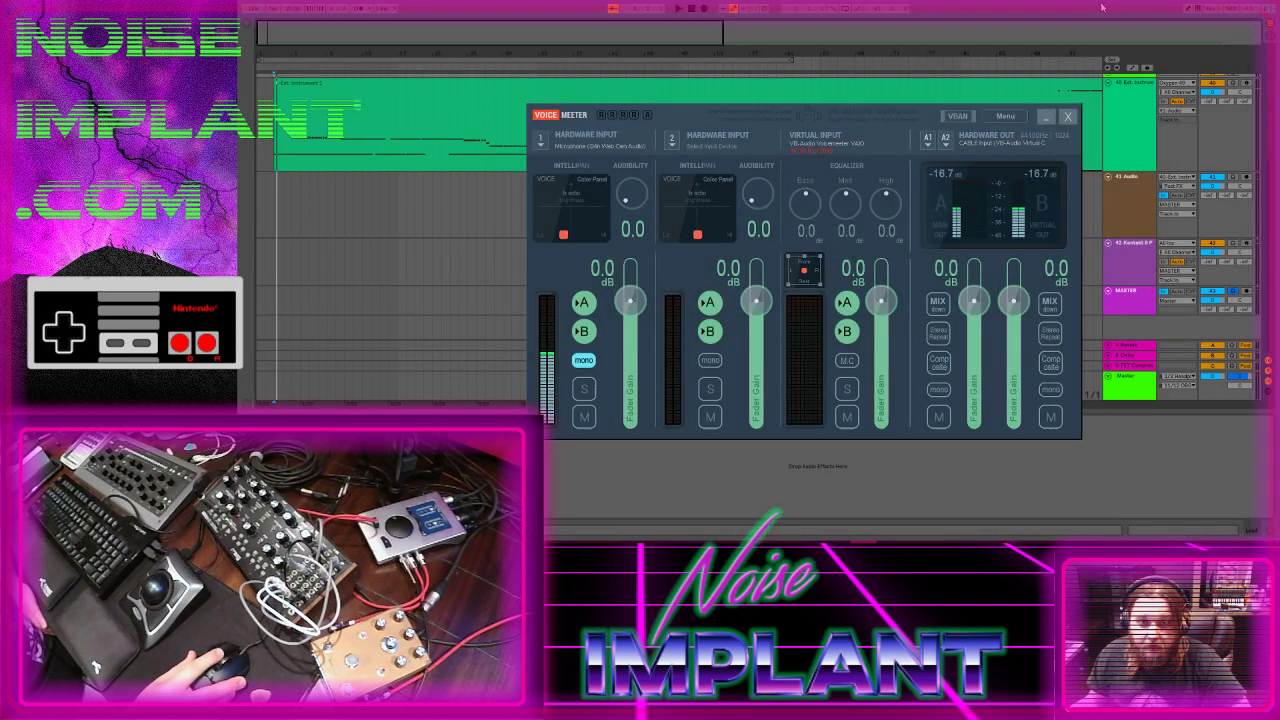
left_click_drag(928, 118, 924, 149)
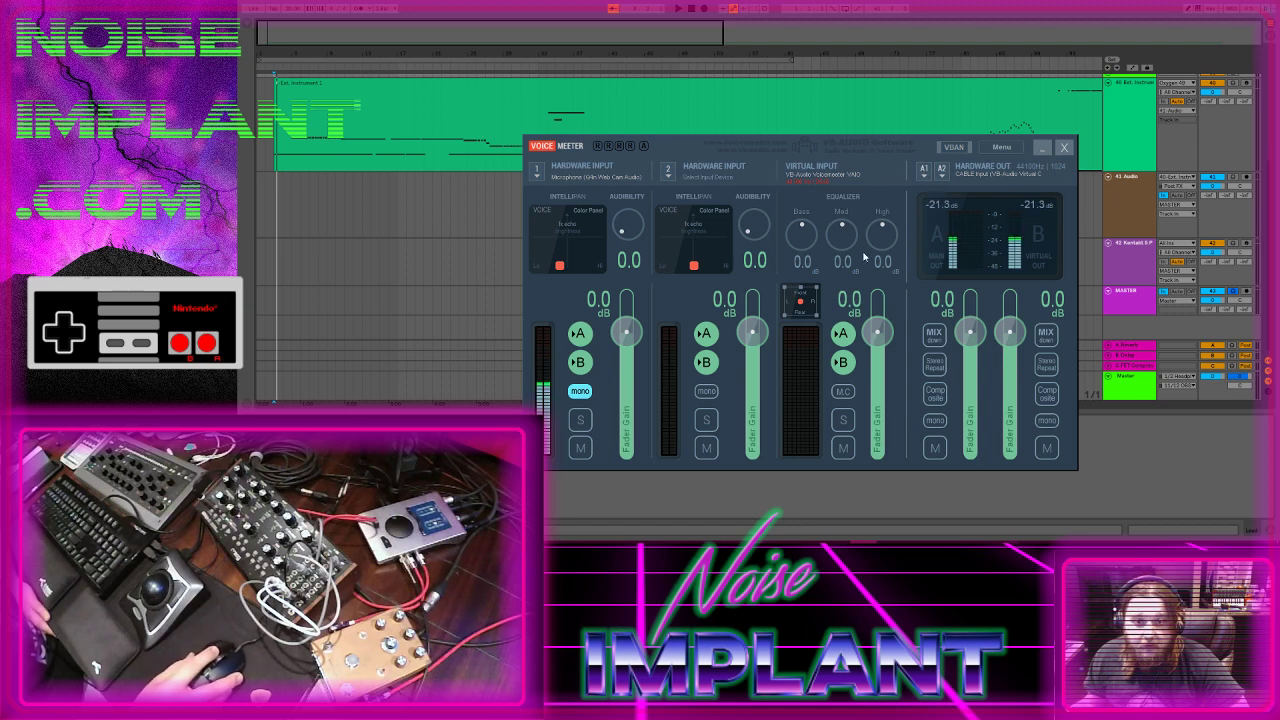
left_click(922, 174)
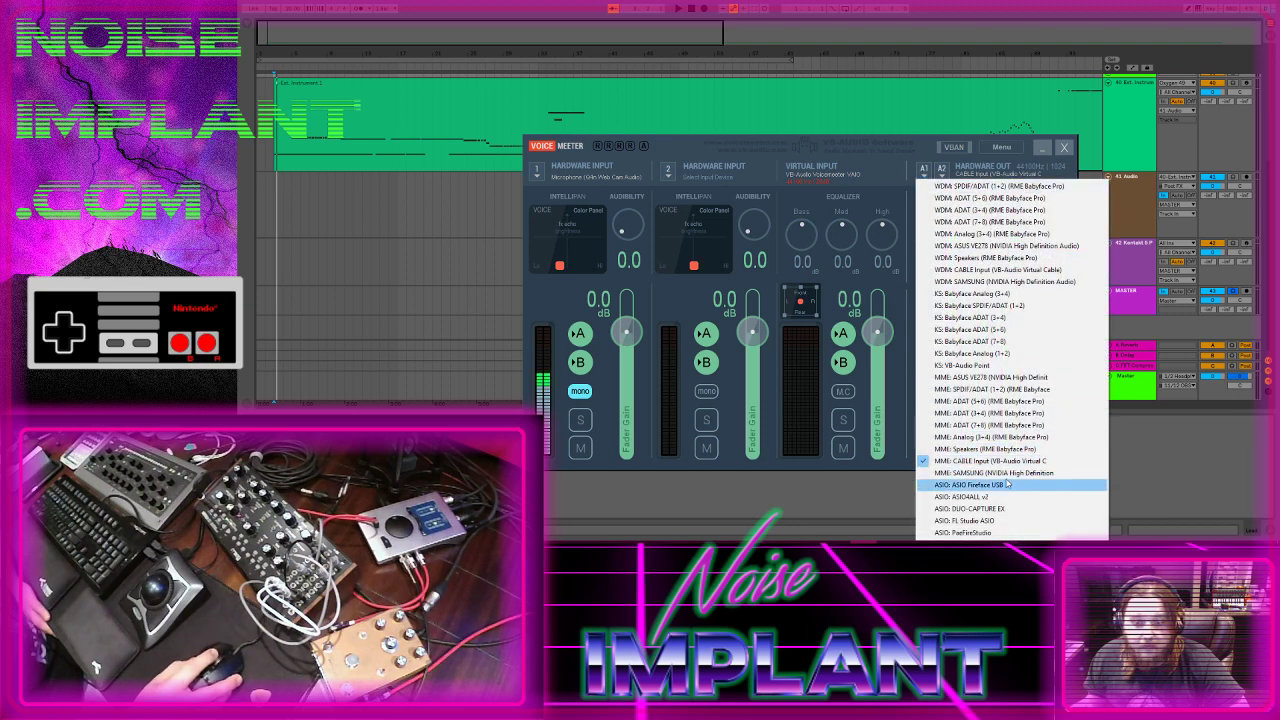
left_click(972, 463)
left_click(921, 175)
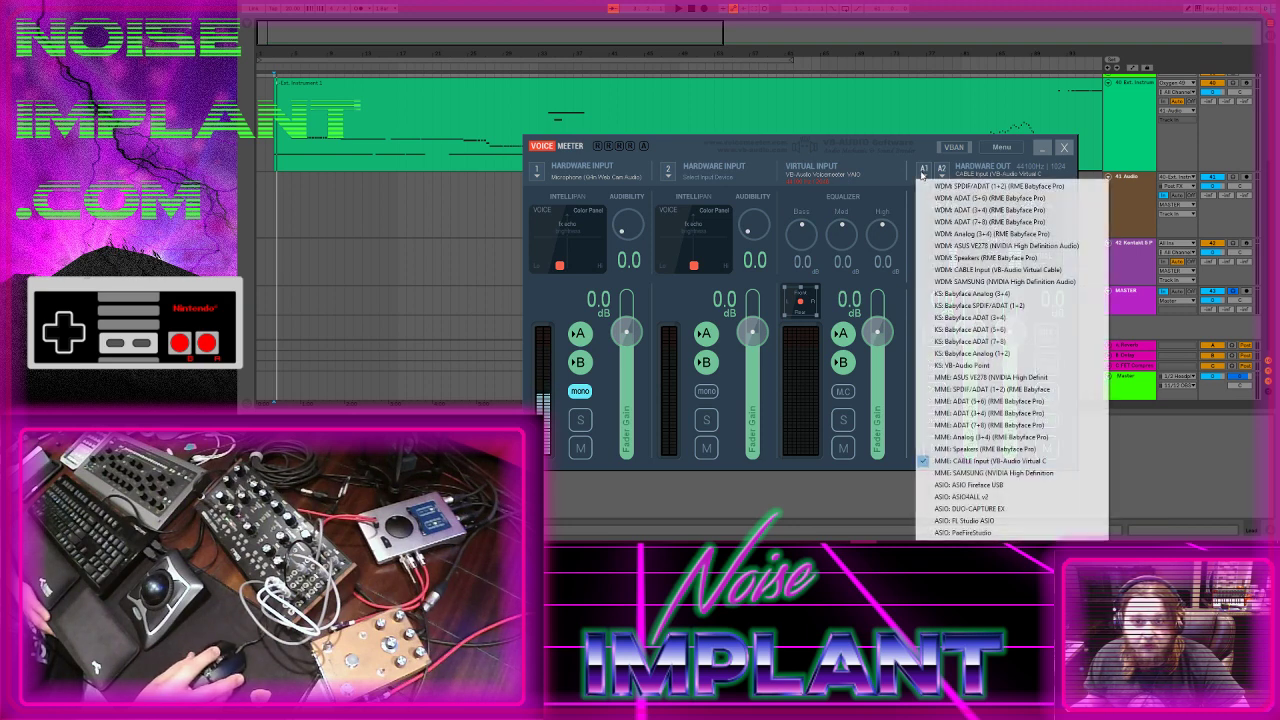
left_click(951, 462)
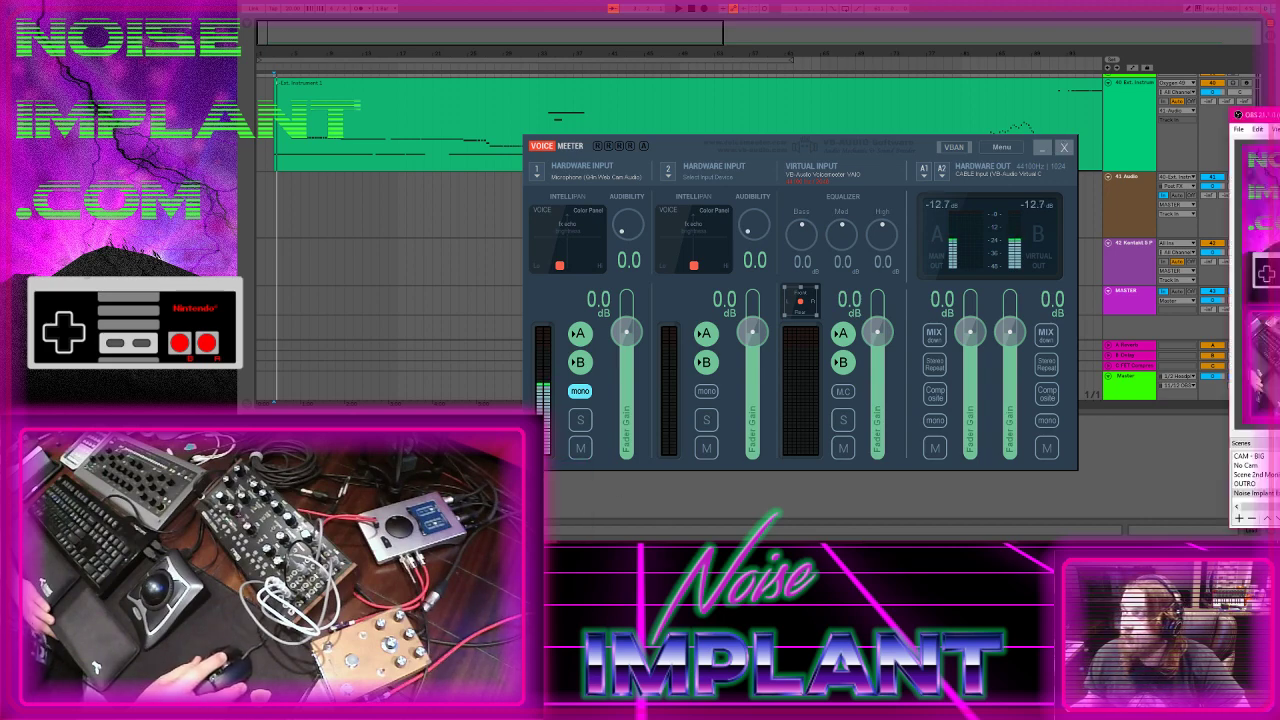
Create a new Audio Output Capture source named 'DAW' in OBS.
key("alt+Tab")
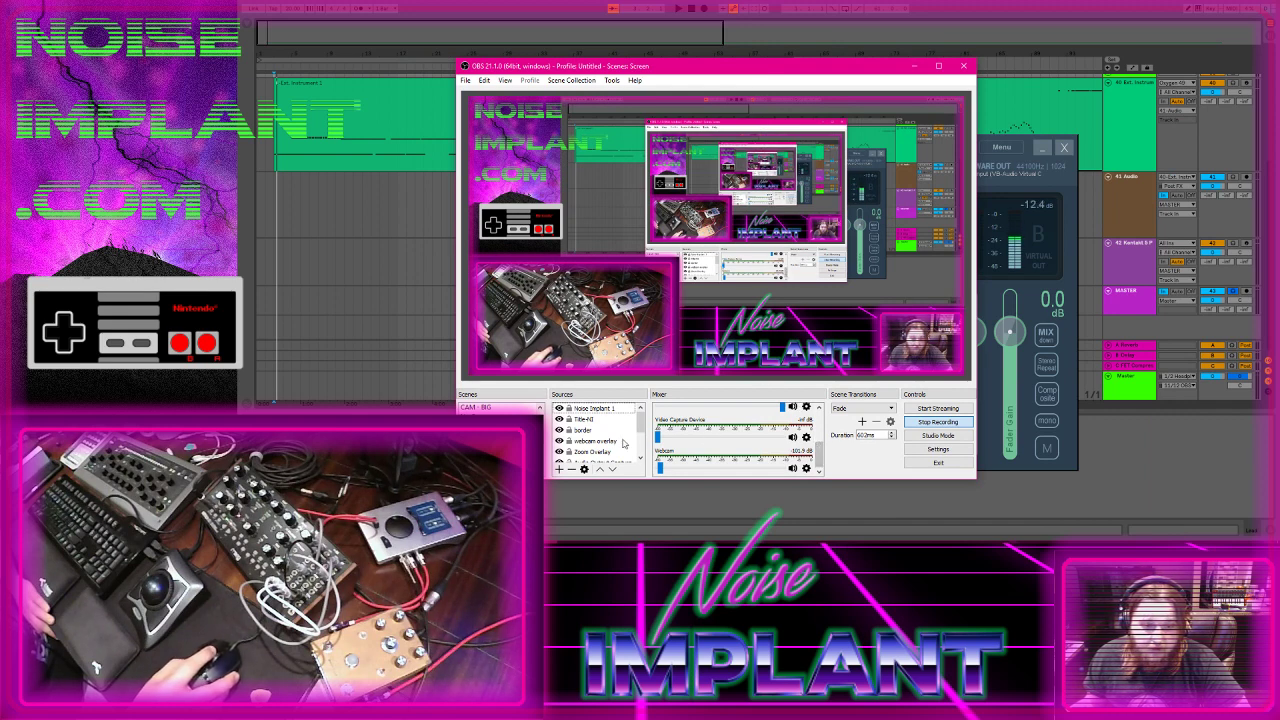
left_click(561, 470)
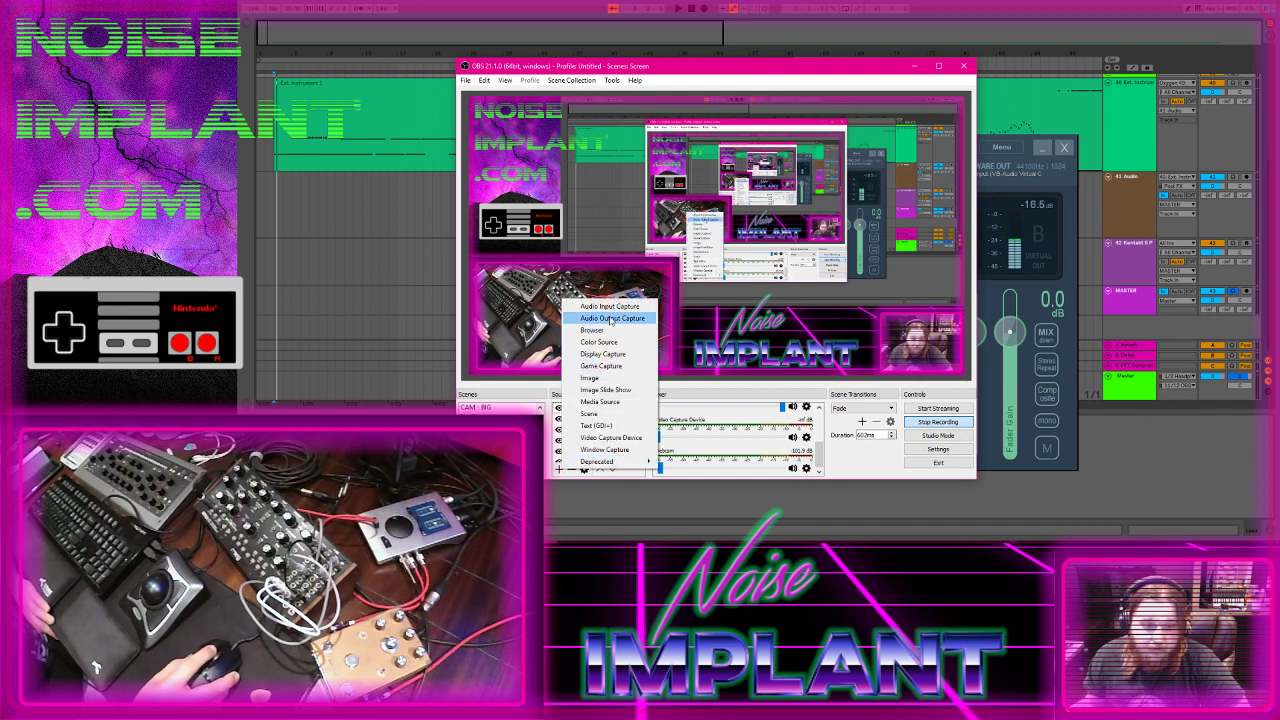
left_click(611, 318)
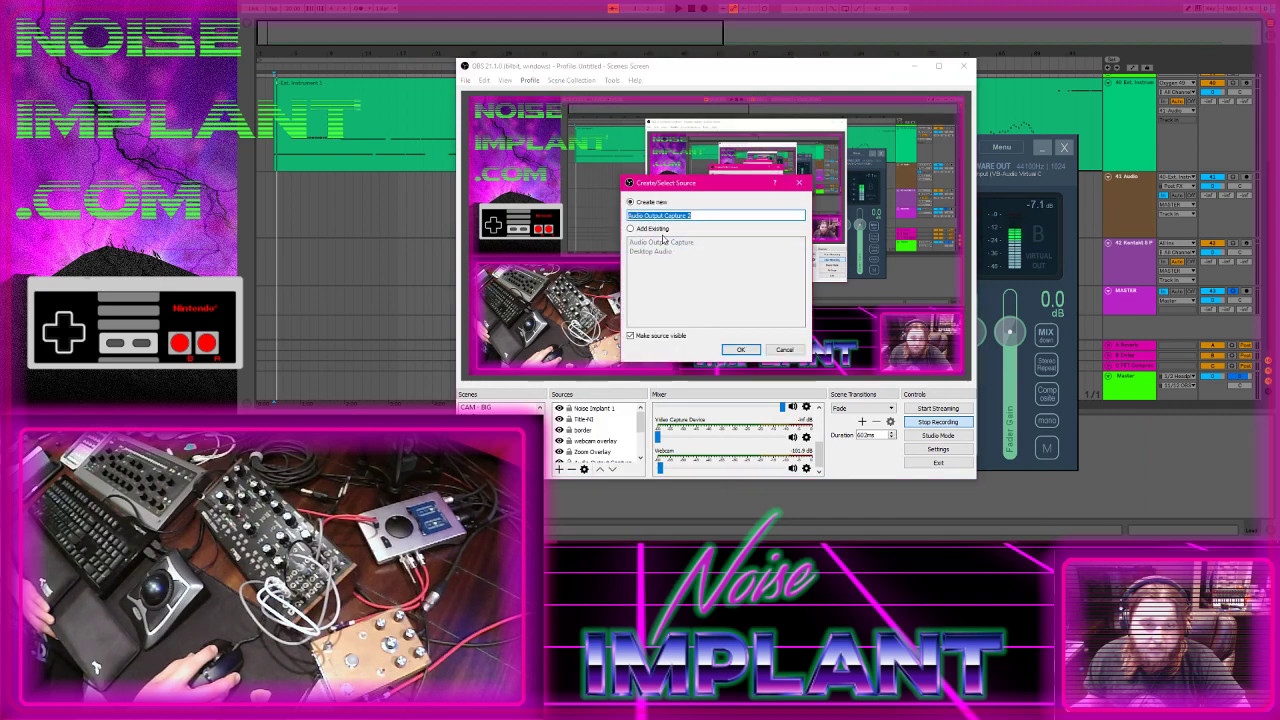
type("DAW")
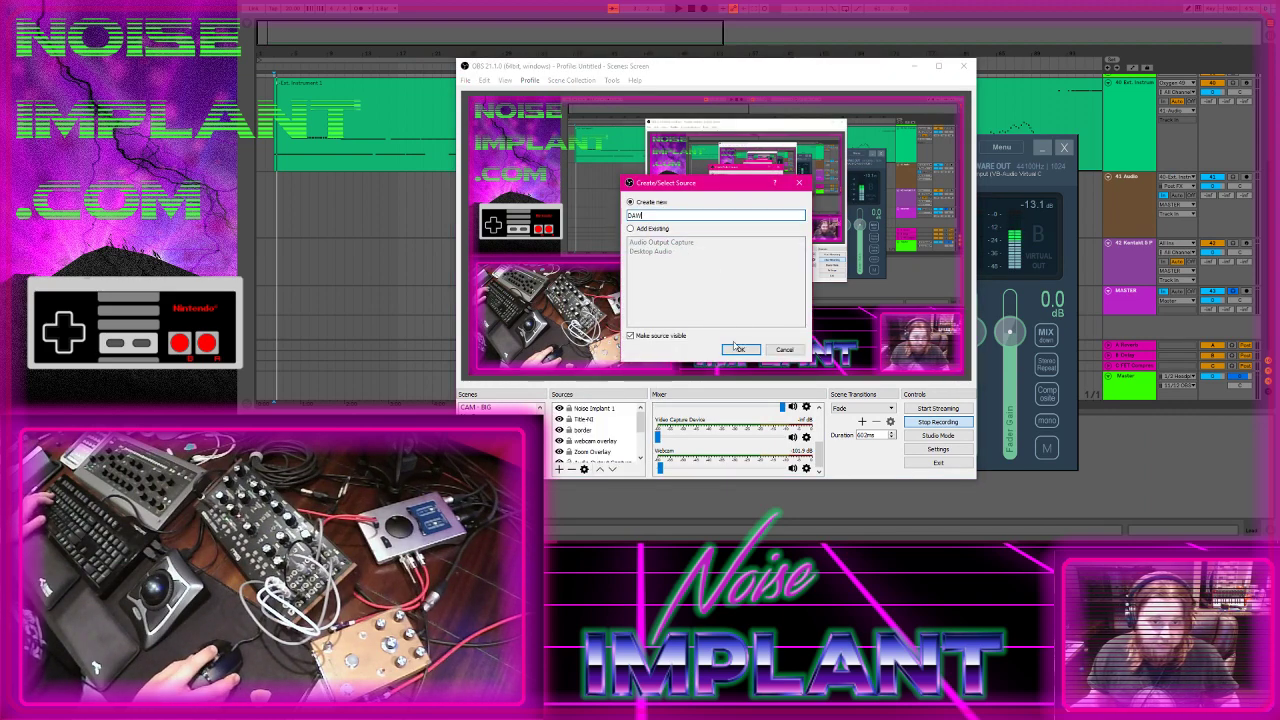
left_click(741, 349)
Set the DAW source's device to CABLE Input (VB-Audio Virtual Cable).
left_click(736, 345)
left_click(612, 408)
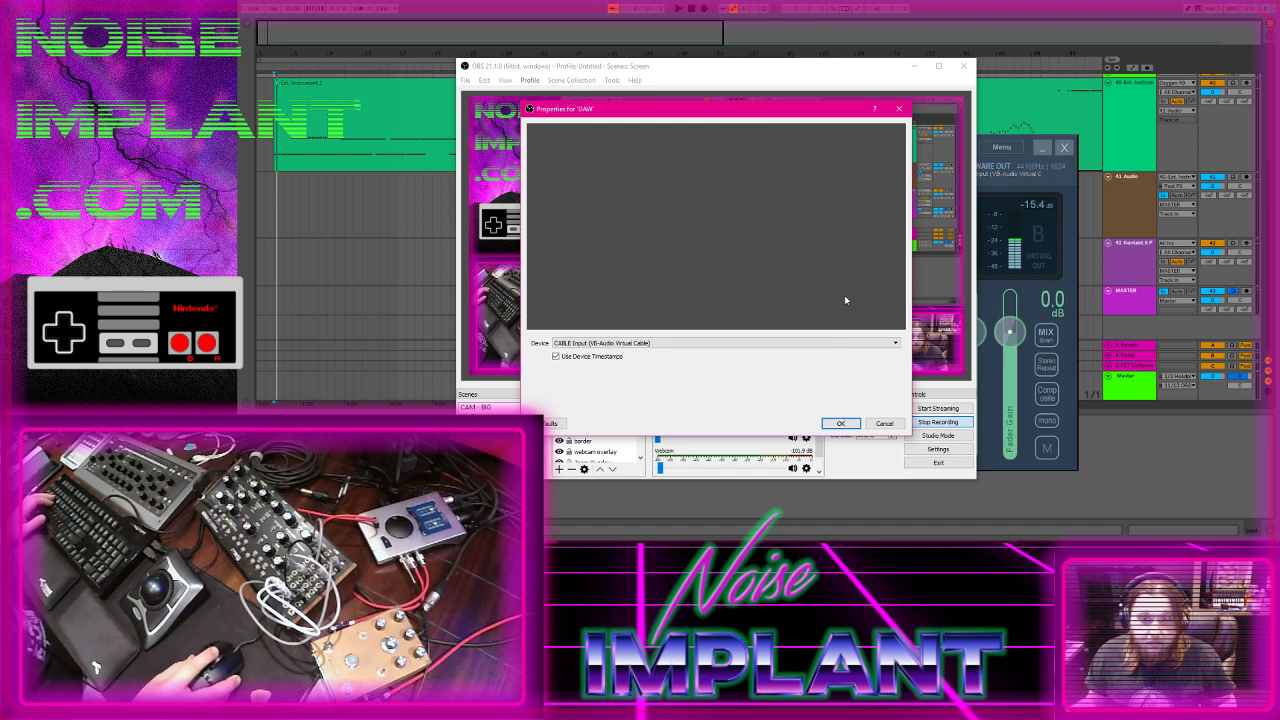
left_click(842, 424)
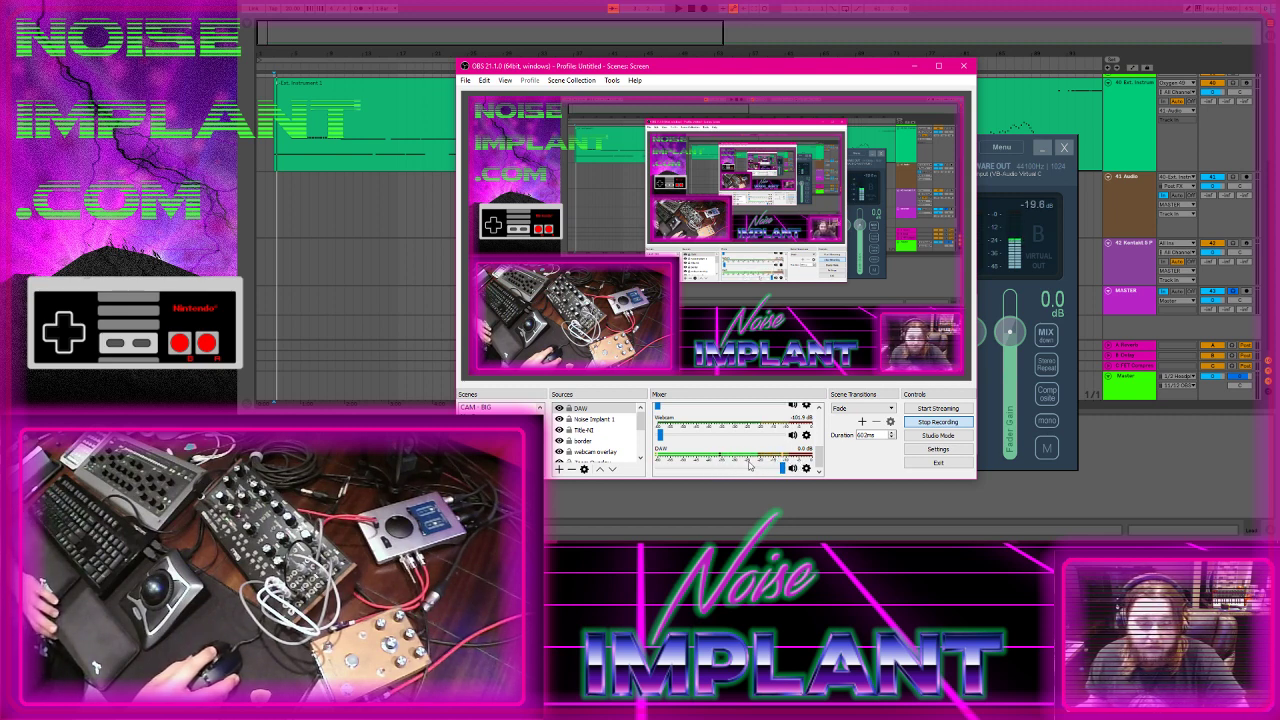
Delete the DAW source from the OBS sources list.
left_click(571, 469)
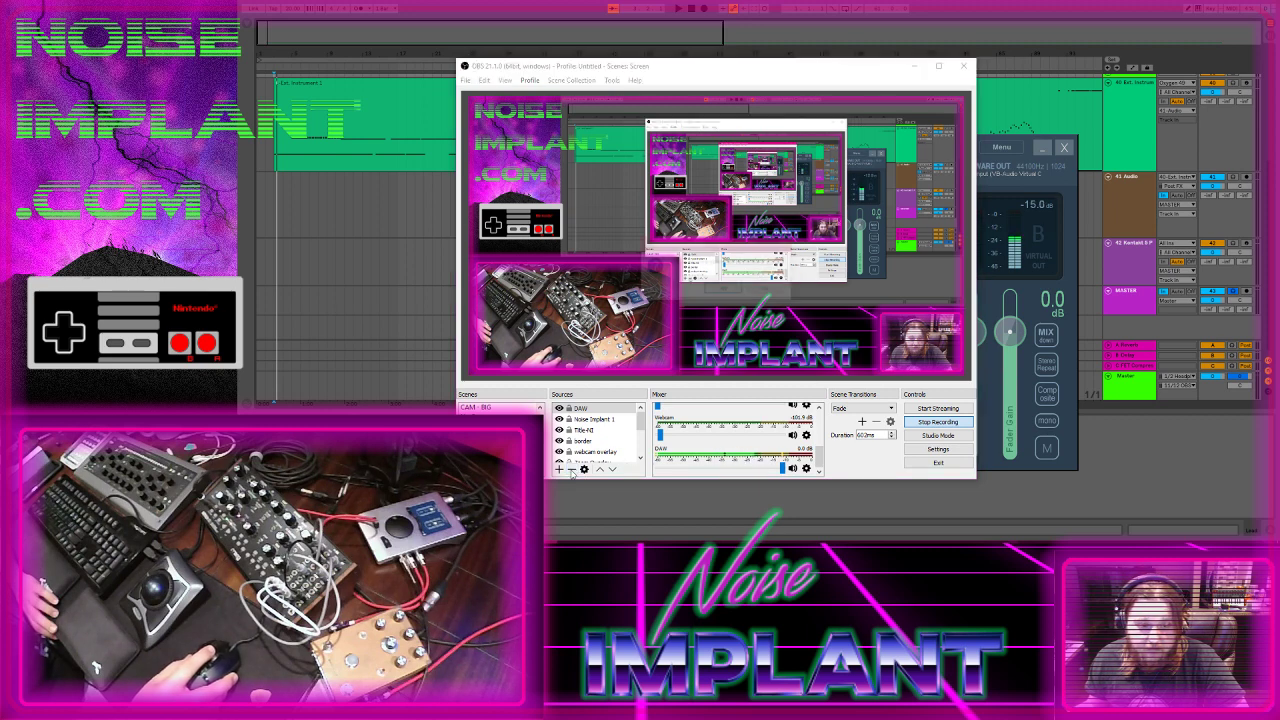
key("Return")
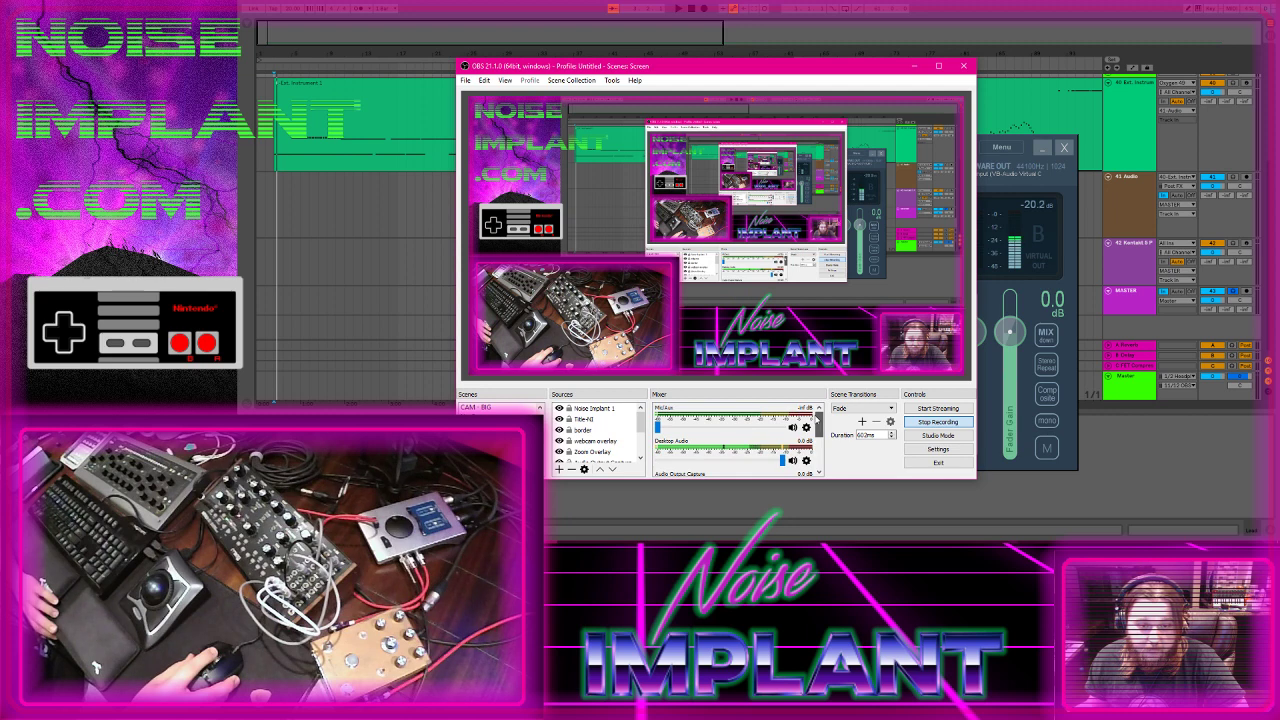
scroll(735, 433, "down", 1)
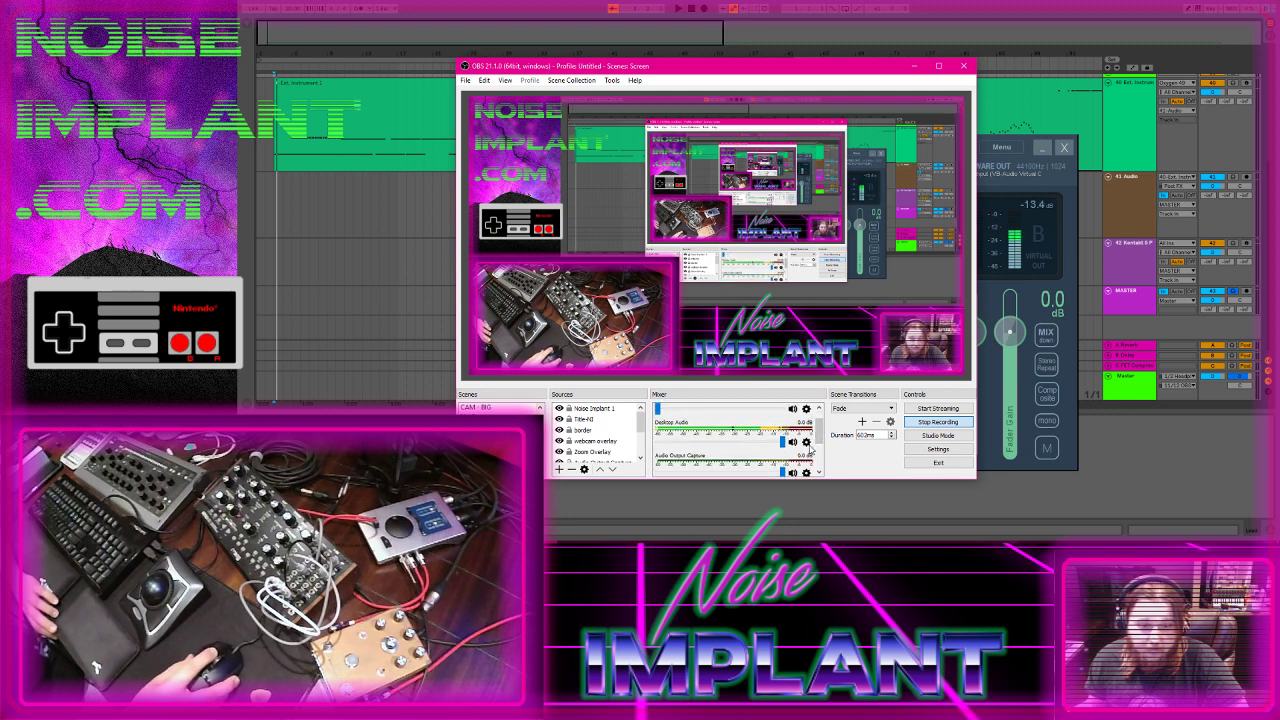
Confirm Desktop Audio captures CABLE Input, then move the OBS window lower right.
left_click(808, 443)
left_click(830, 500)
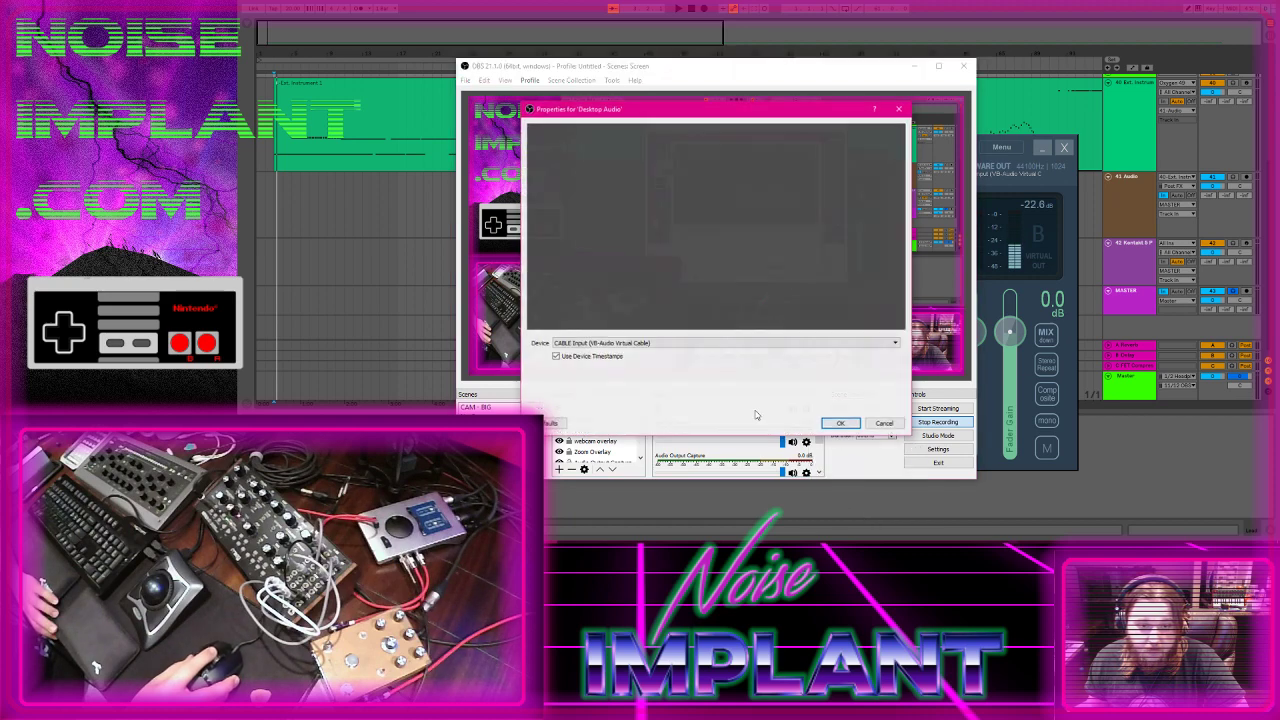
left_click(838, 424)
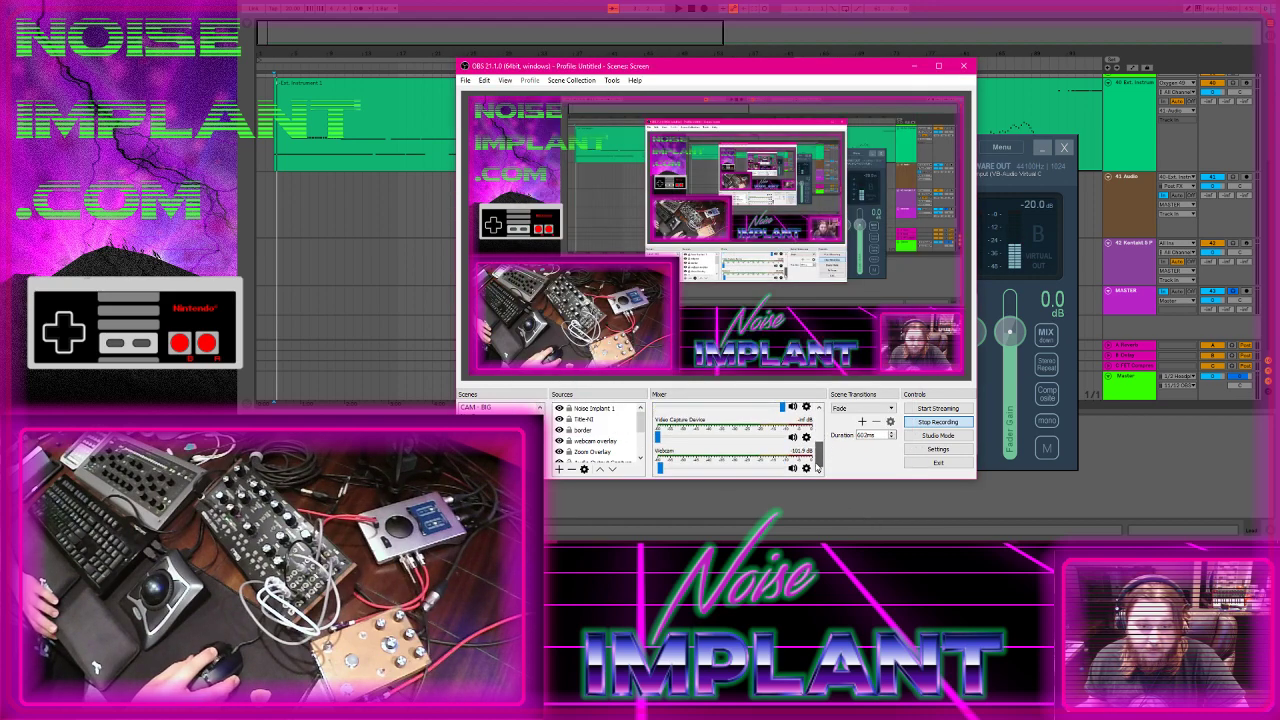
scroll(820, 438, "up", 1)
scroll(818, 442, "up", 2)
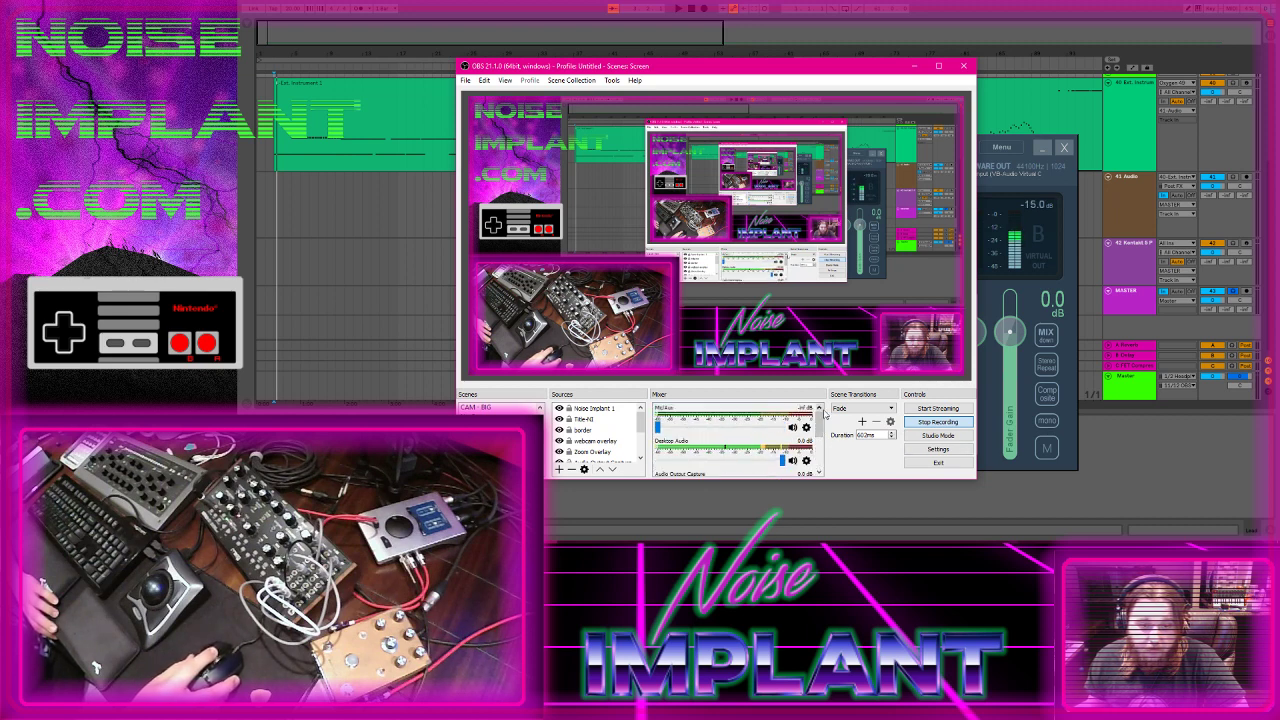
scroll(822, 418, "down", 1)
left_click_drag(863, 67, 1003, 56)
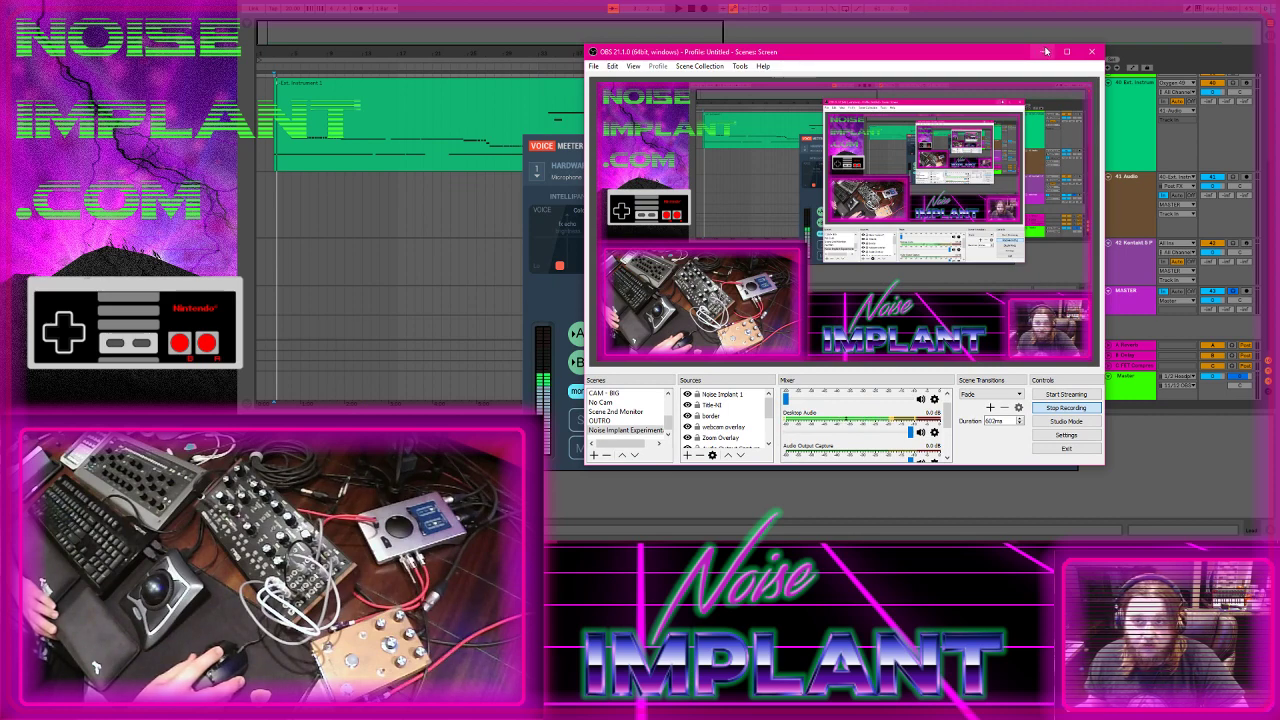
Minimize OBS and Voicemeeter to reveal Ableton Live, and open its Options menu.
left_click(1045, 51)
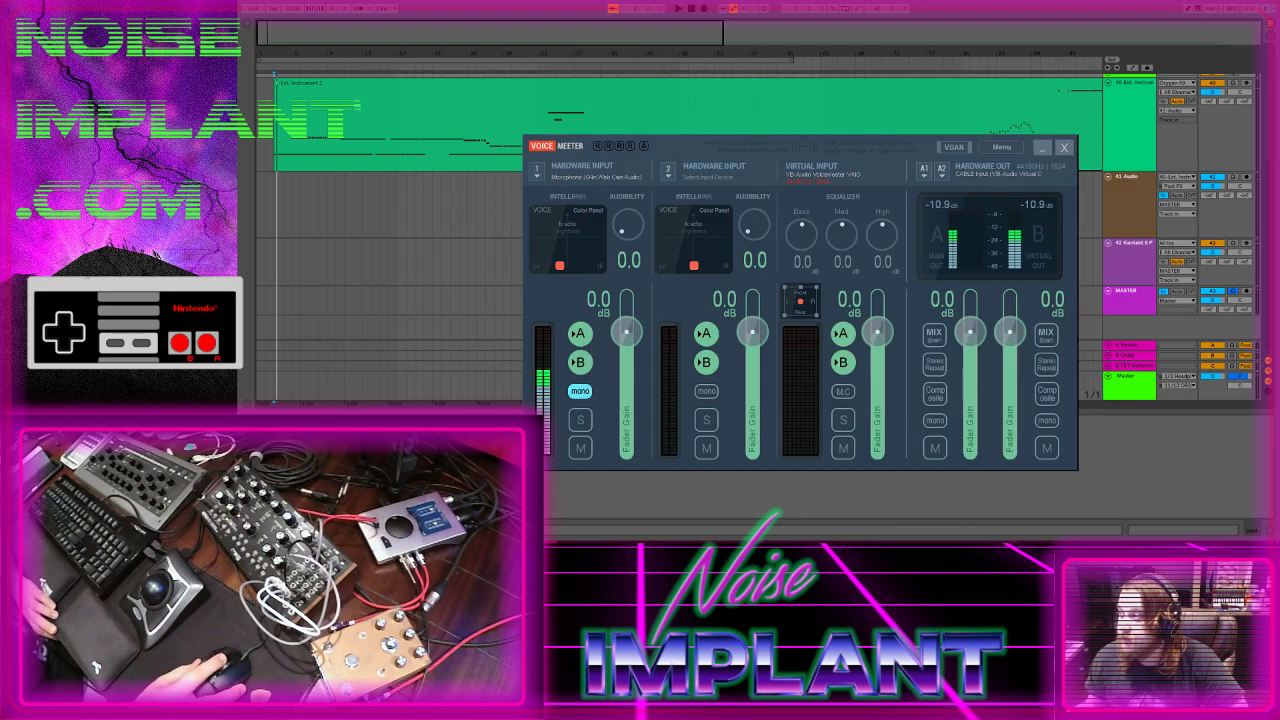
left_click(1040, 148)
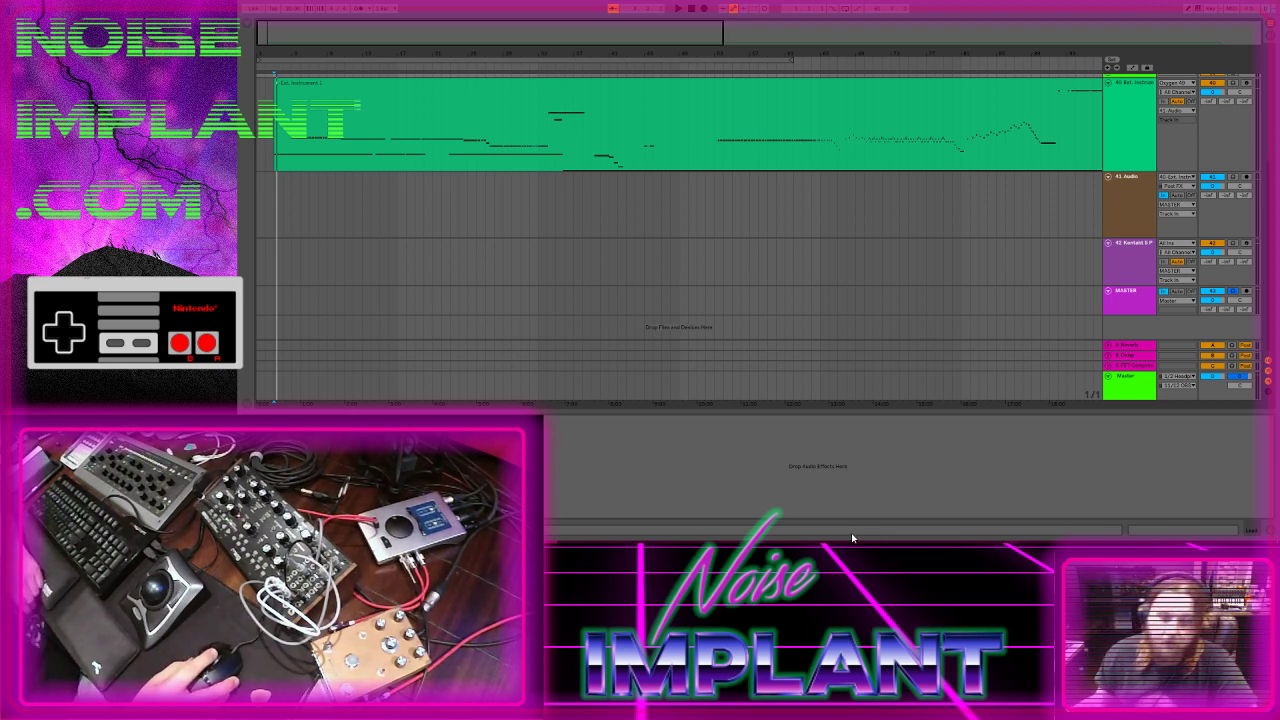
mouse_move(785, 548)
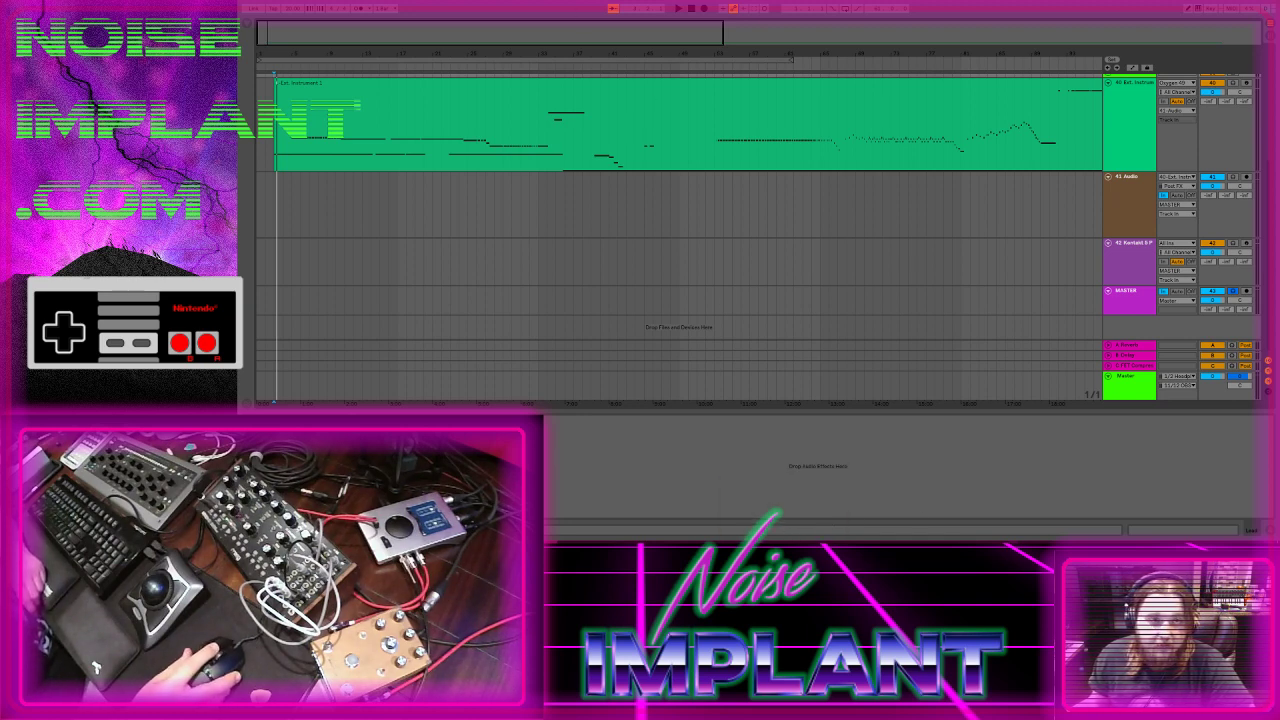
left_click(250, 3)
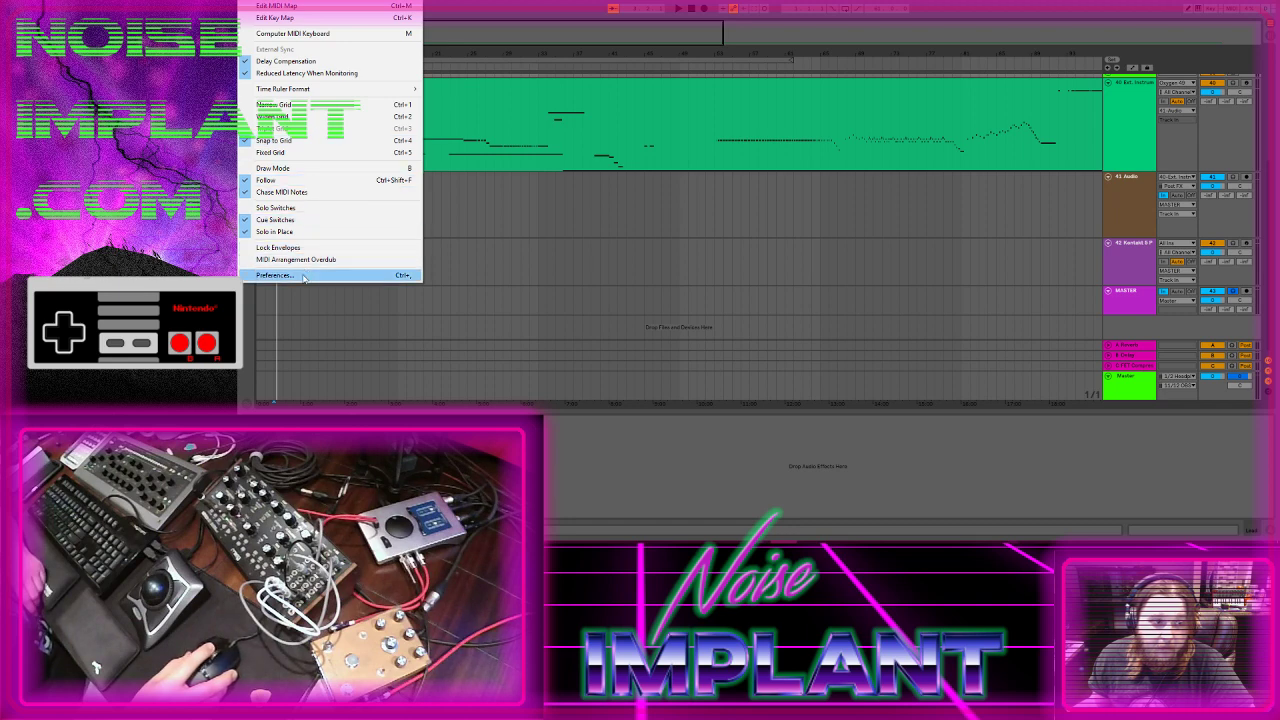
Open Preferences' ASIO4ALL hardware setup (RME Babyface Pro, 512 samples), then Output Config.
left_click(307, 276)
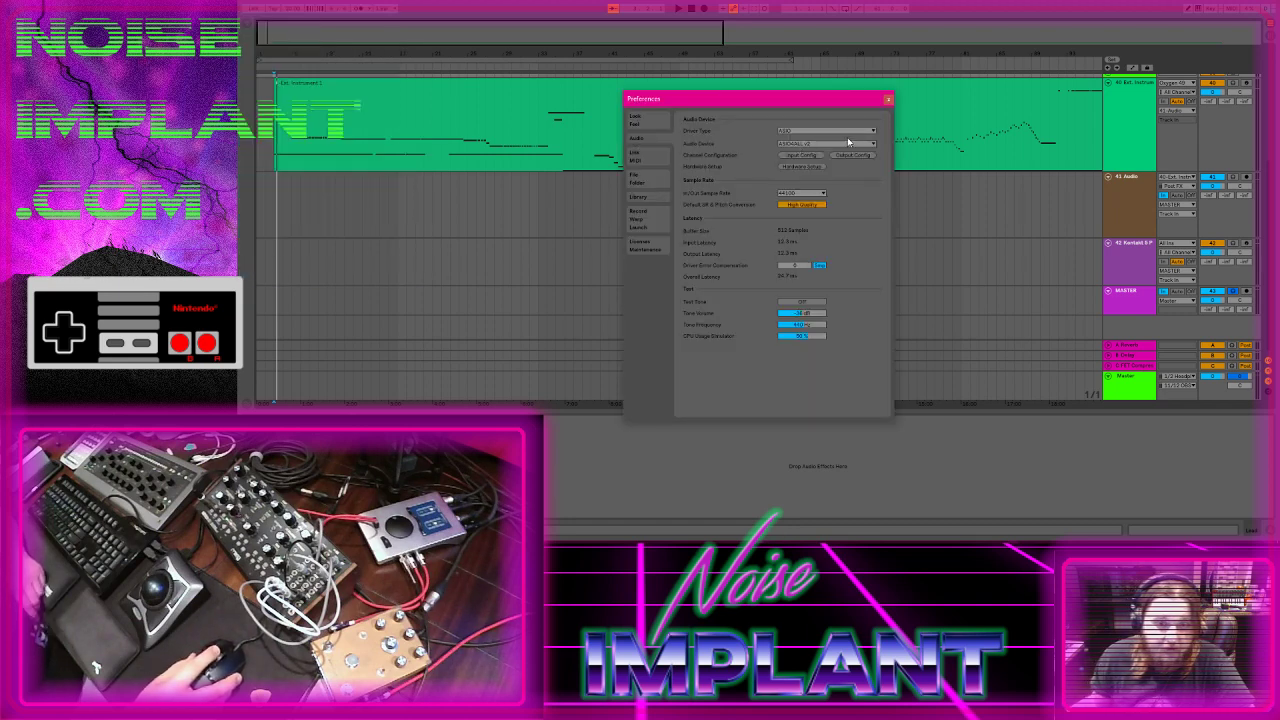
left_click(802, 166)
left_click_drag(578, 200, 526, 157)
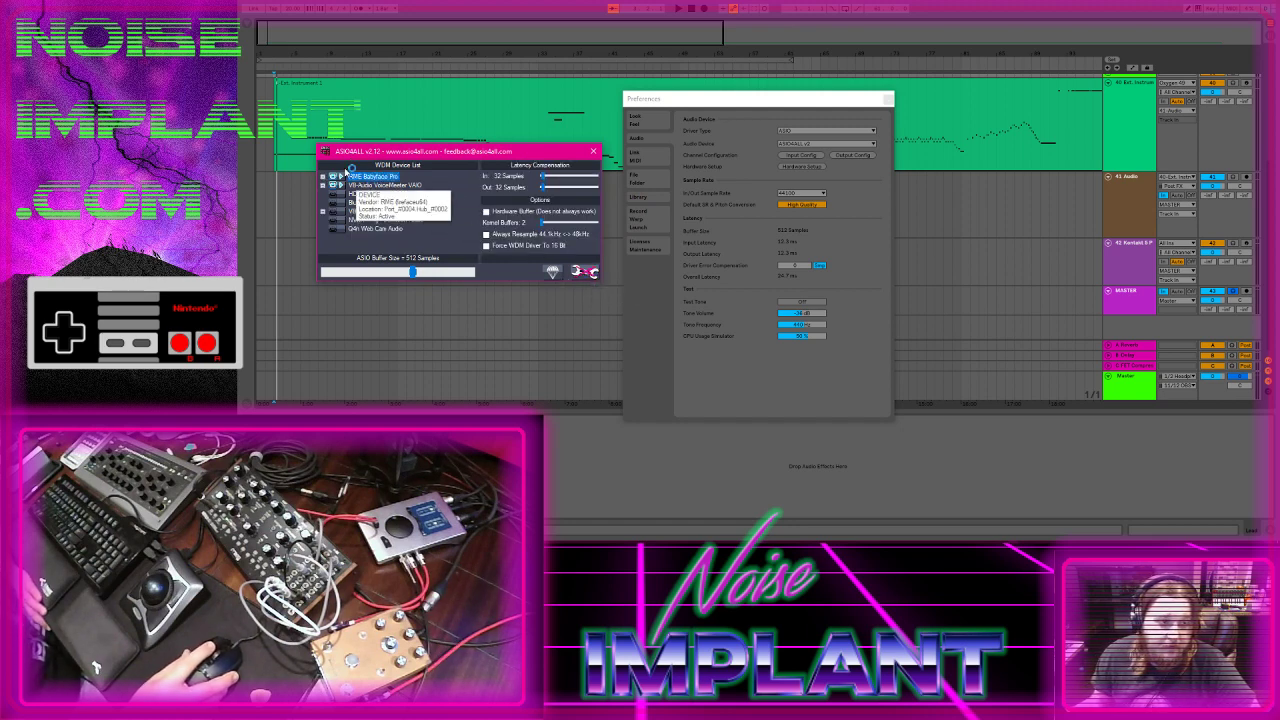
mouse_move(337, 176)
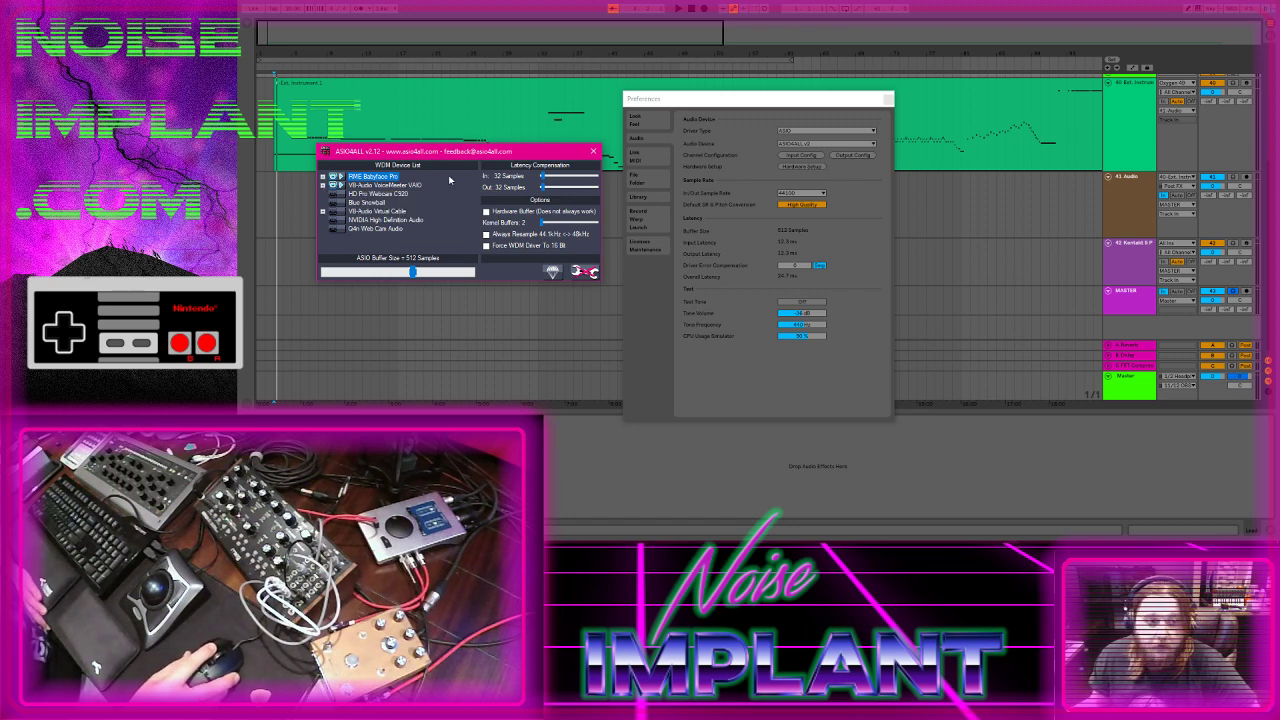
left_click(854, 156)
Move the Output Config dialog to review the Headphones, Monitors and OBS pairs.
mouse_move(843, 103)
left_mouse_down()
mouse_move(881, 109)
mouse_move(840, 115)
left_mouse_up()
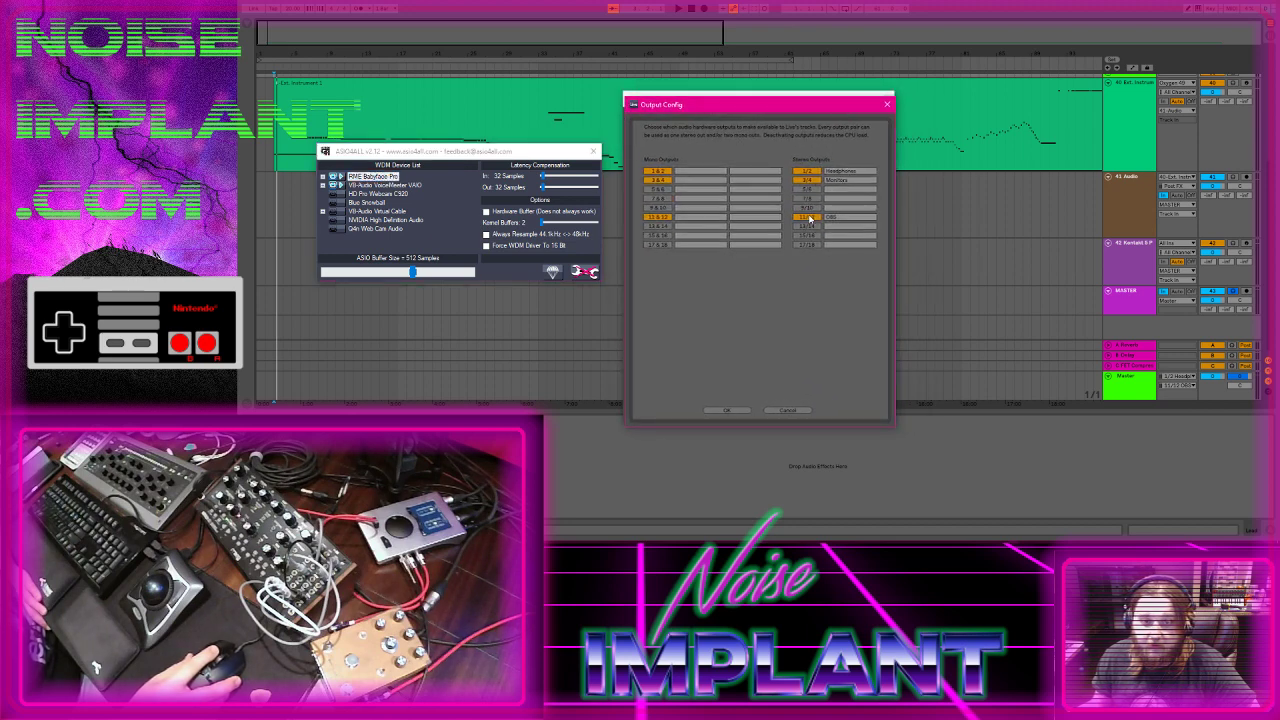